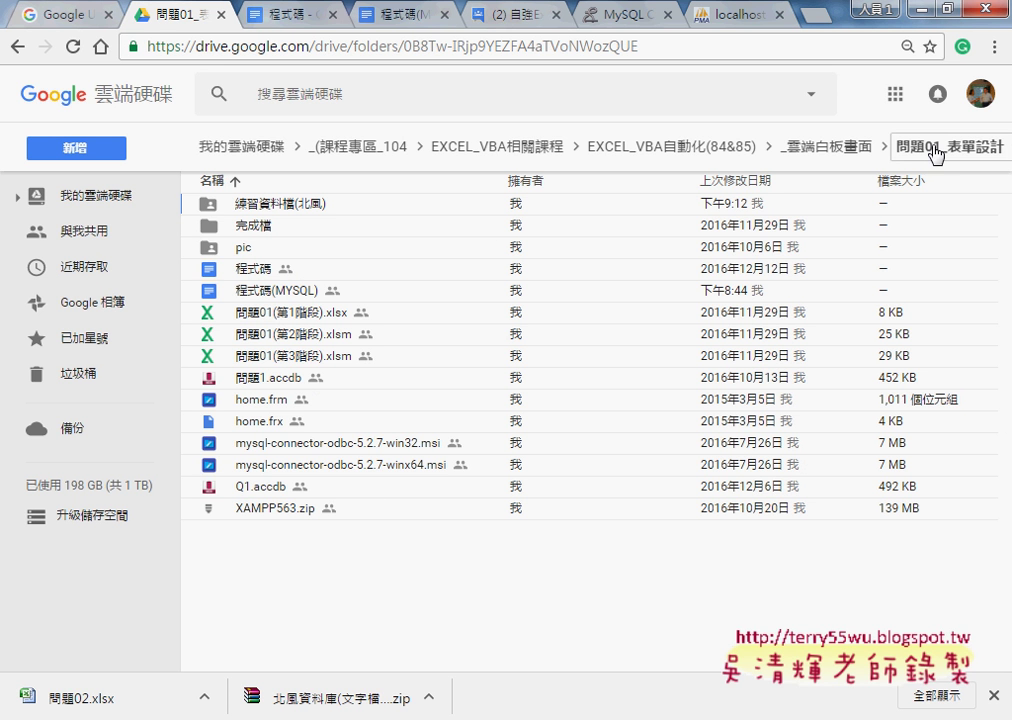
Open the 問題02_表單與資料庫 Drive folder and bring the 問題02.xlsx workbook to the front
click(805, 148)
click(293, 297)
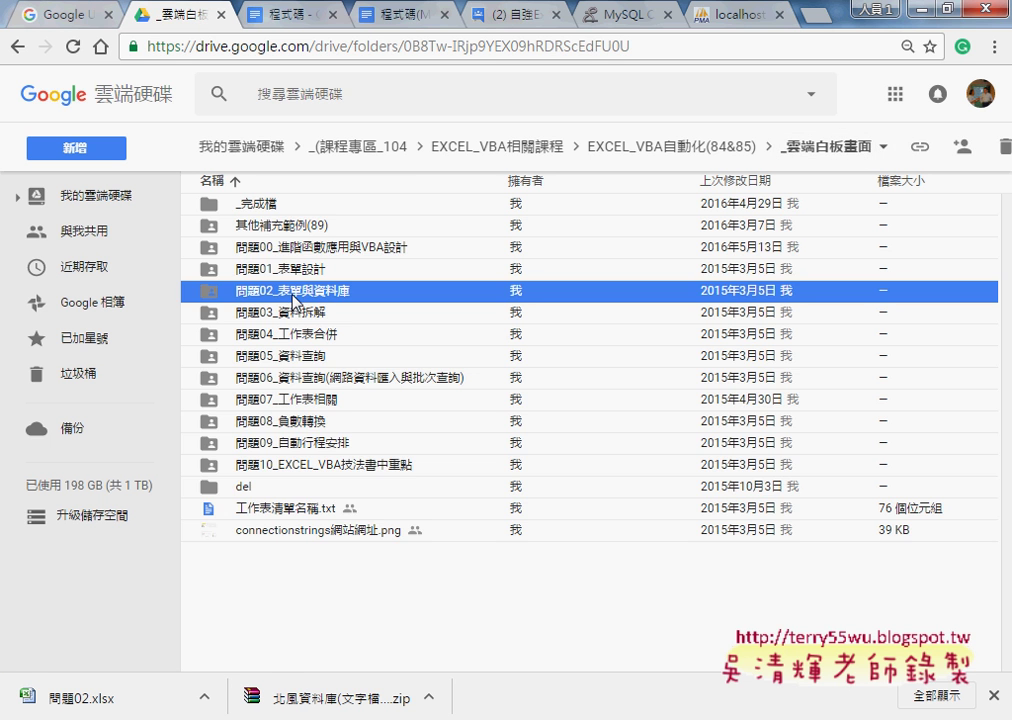
double_click(293, 297)
click(296, 292)
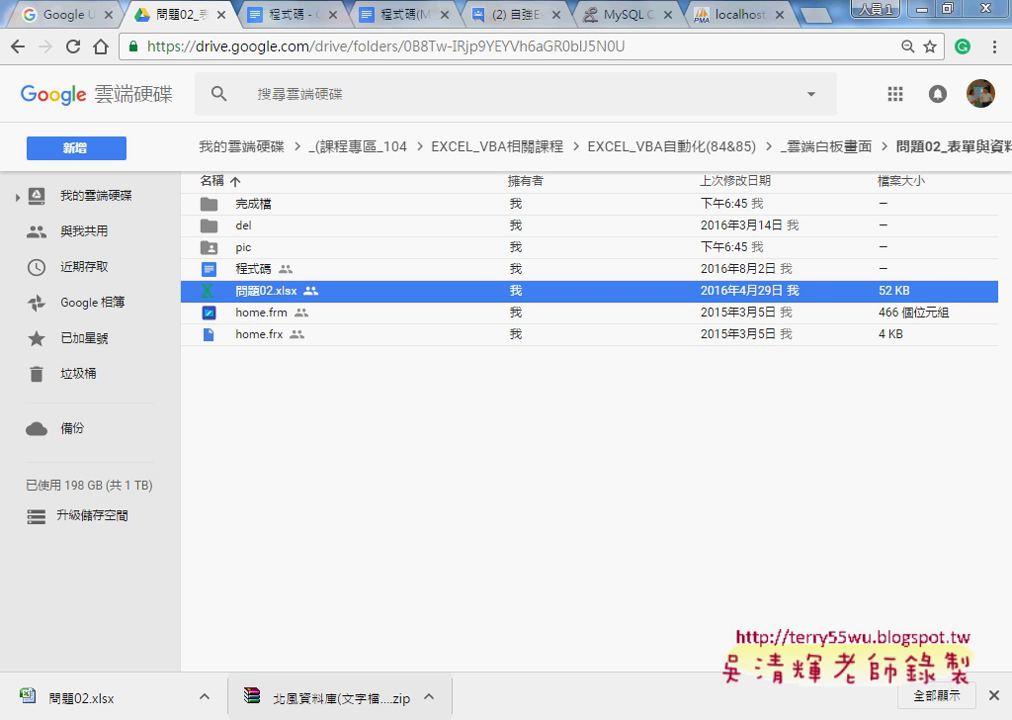
mouse_move(590, 706)
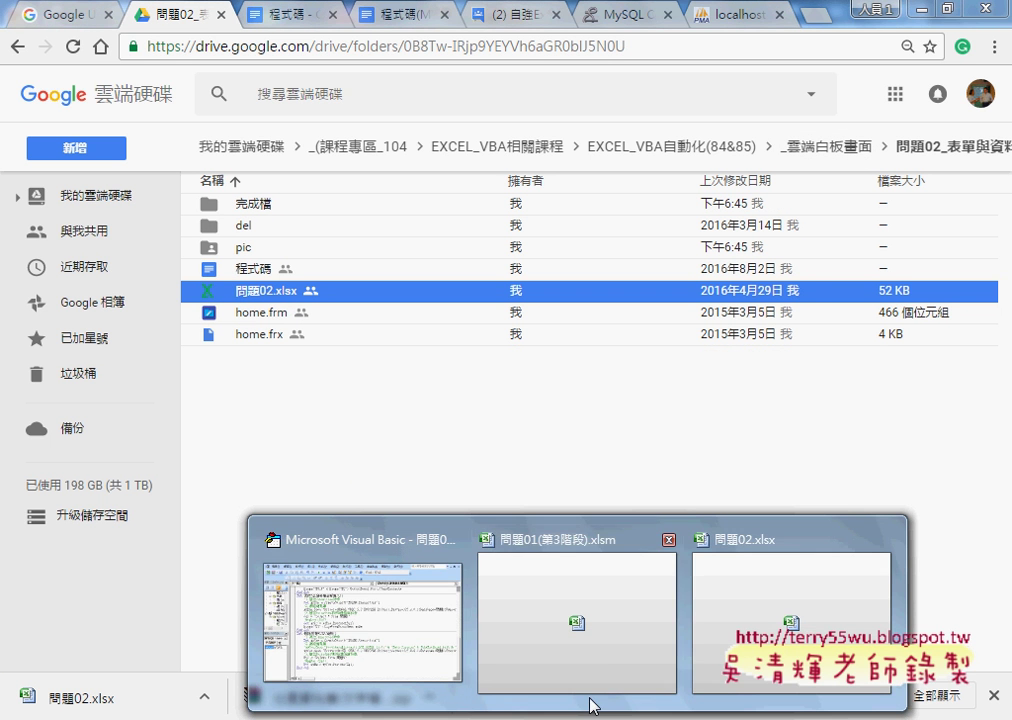
click(743, 598)
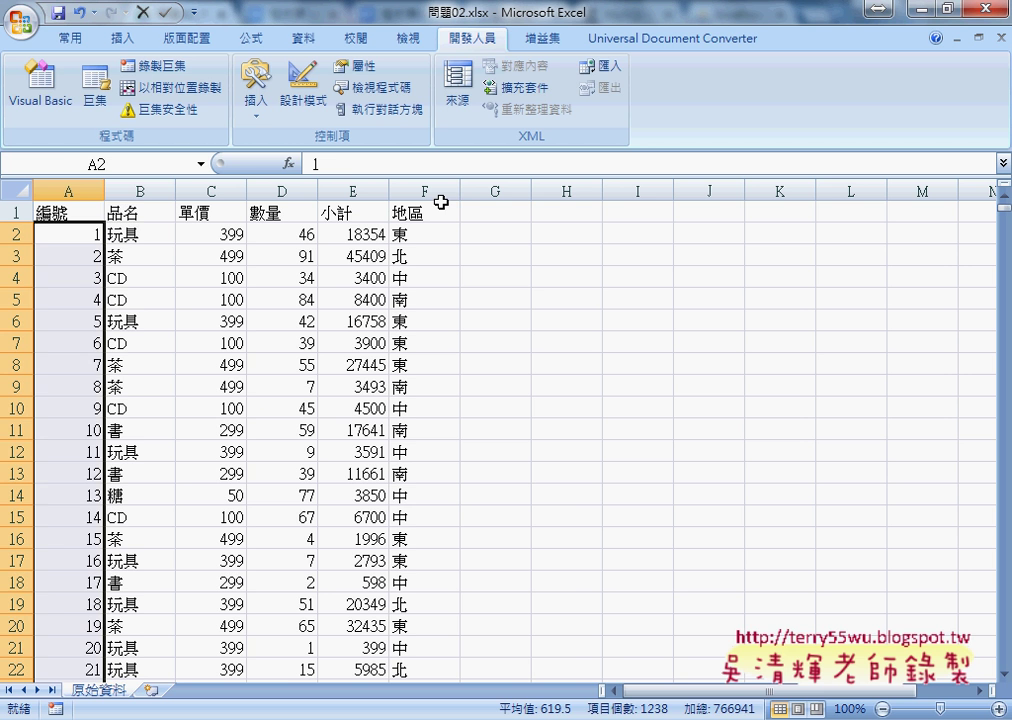
Inspect row 2 of 問題02.xlsx (cells B2 through F2, then A2), then minimize the workbook
click(140, 234)
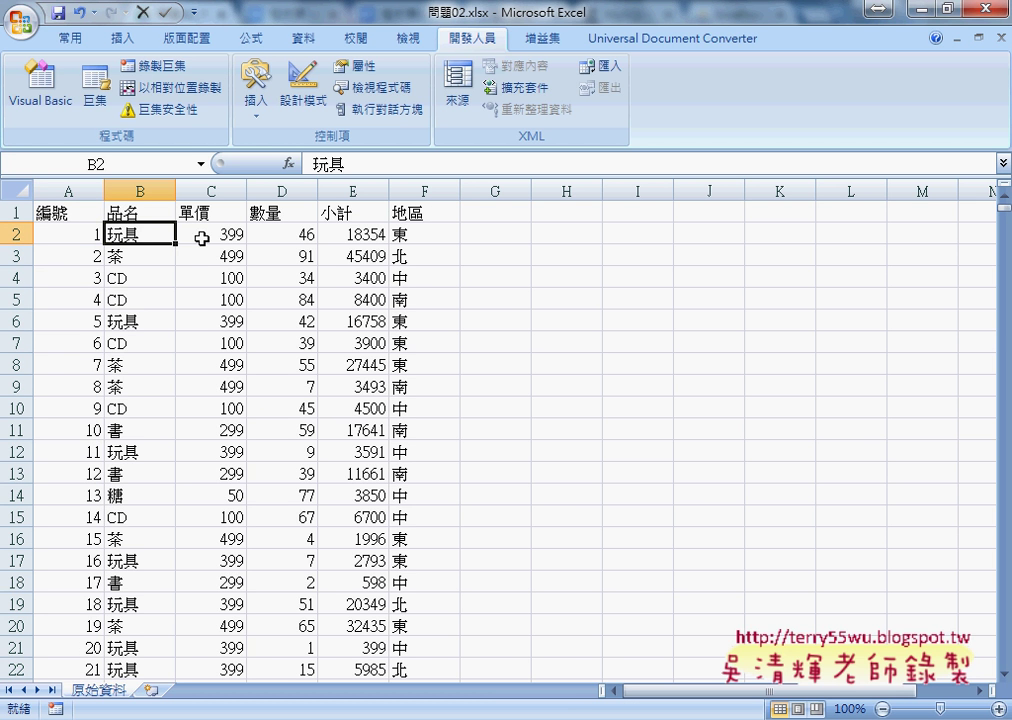
click(213, 236)
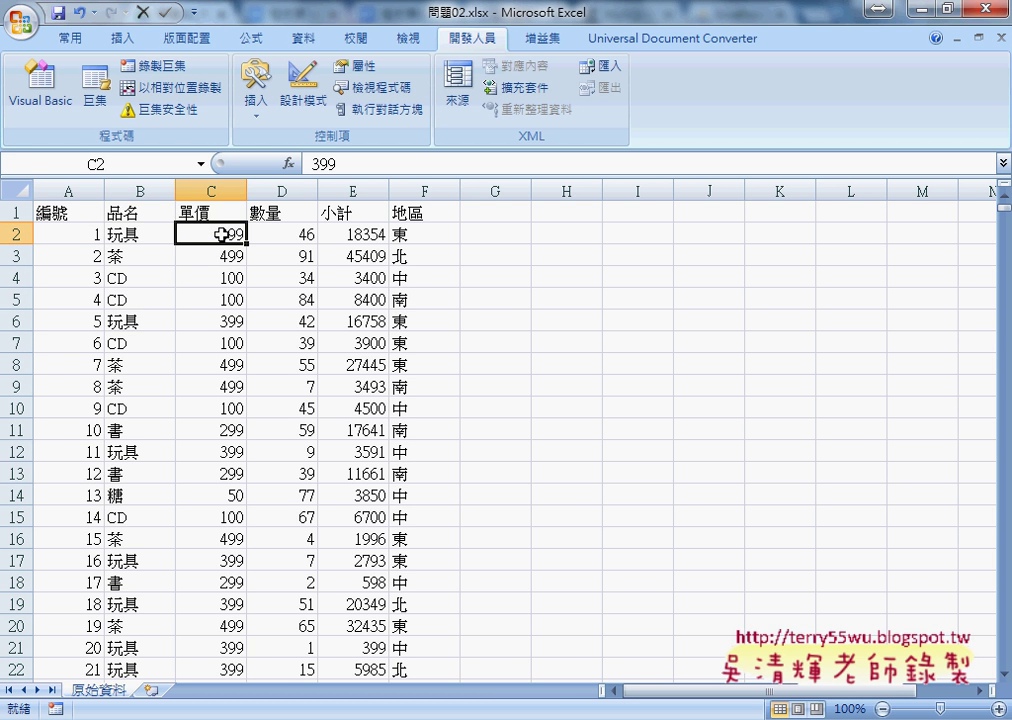
click(275, 236)
click(342, 240)
click(412, 243)
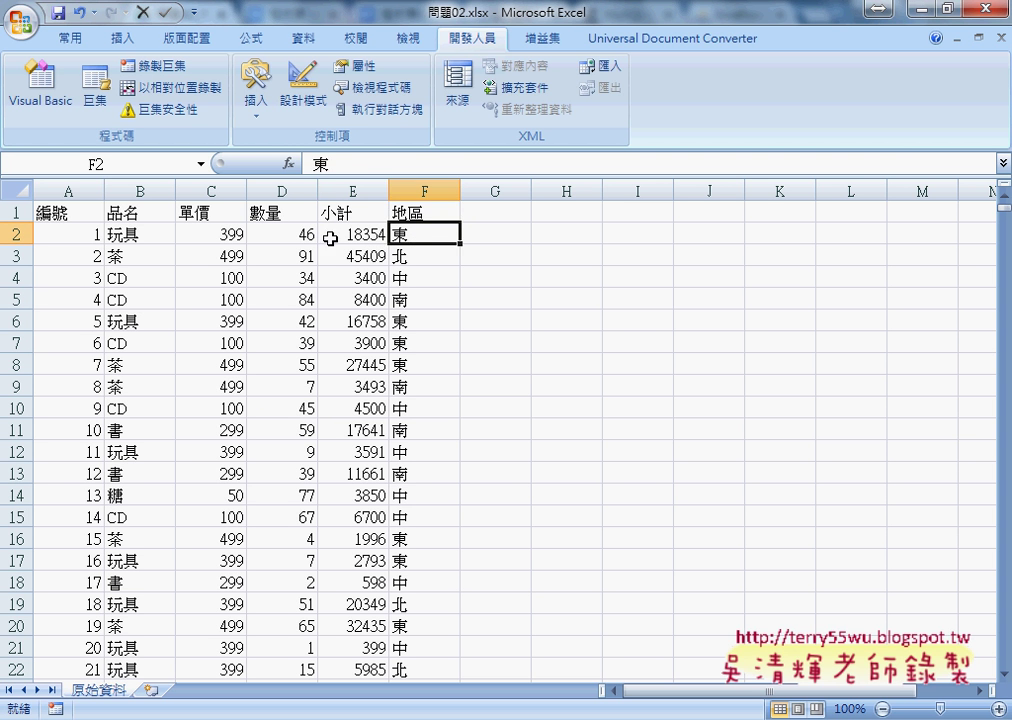
click(101, 238)
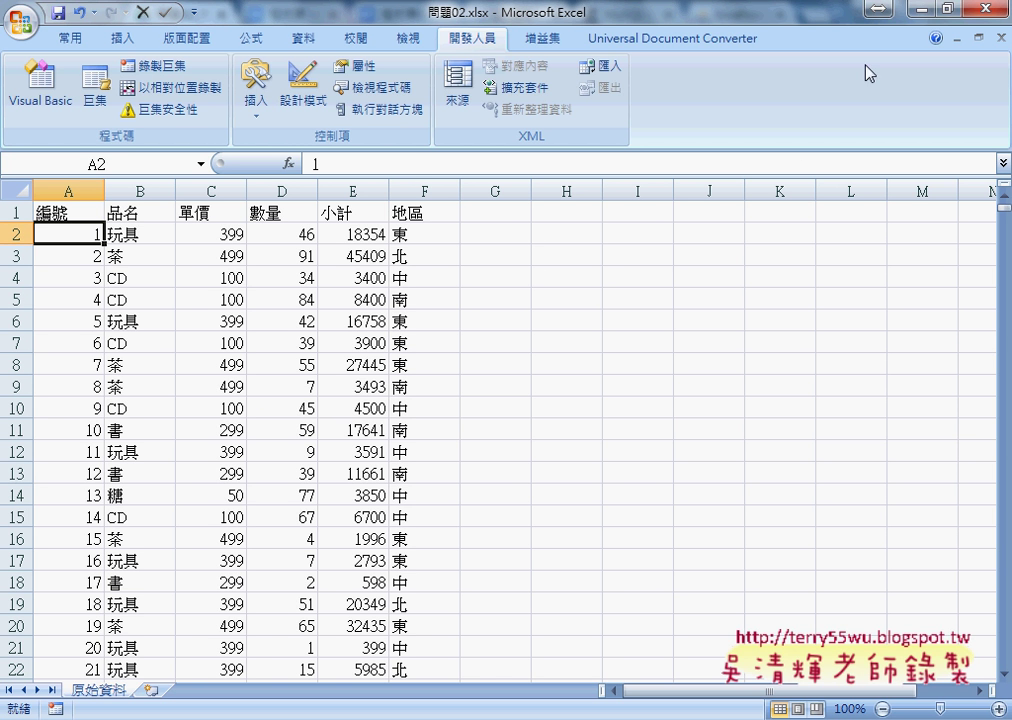
click(924, 10)
View the MYSQL sheet of 問題01(第3階段).xlsm, then return to the phpMyAdmin tab in Chrome
mouse_move(520, 708)
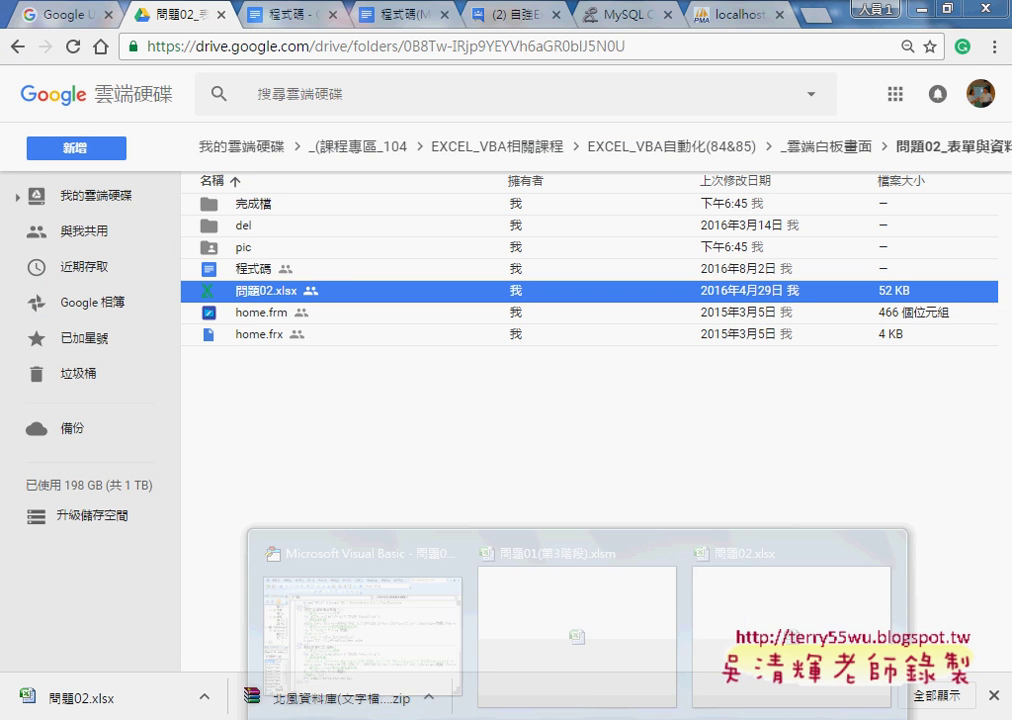
click(548, 655)
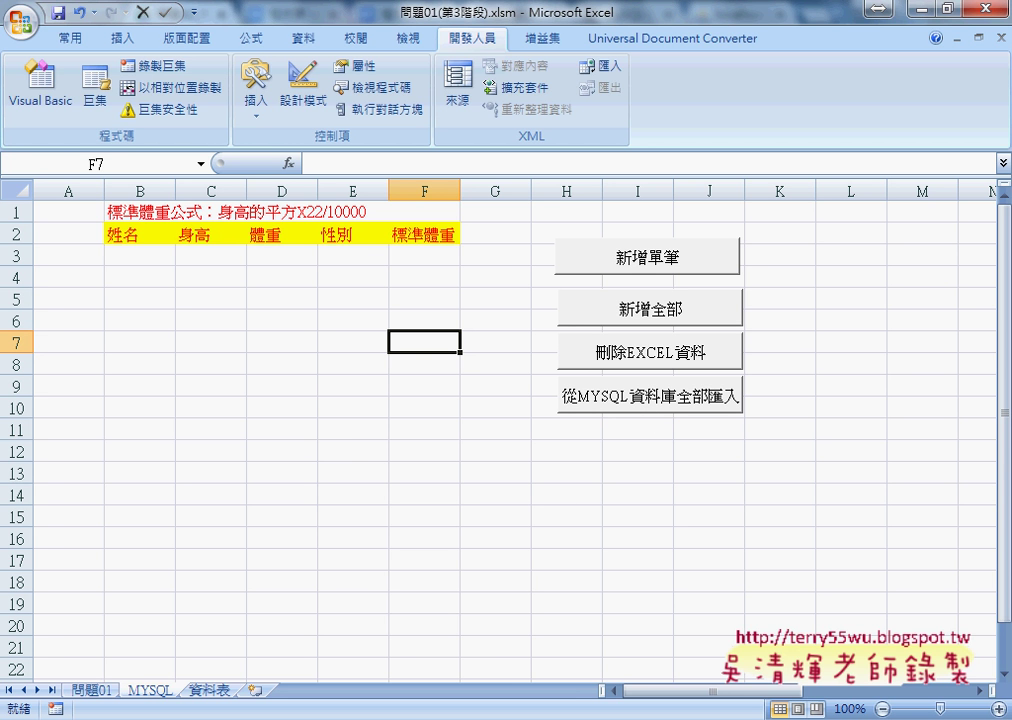
mouse_move(393, 715)
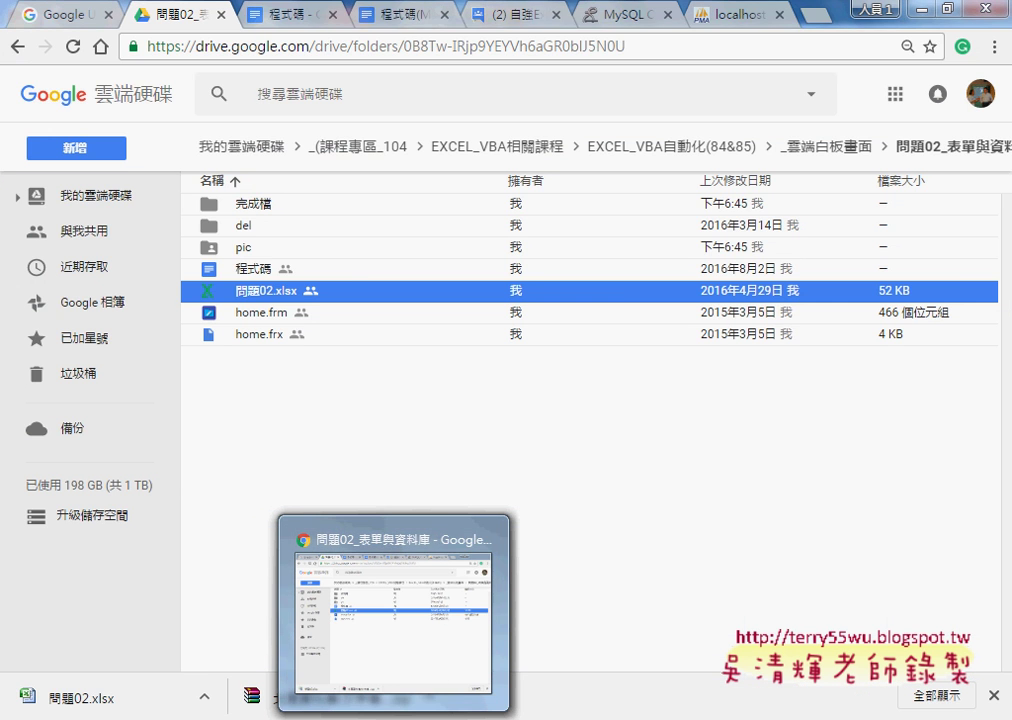
mouse_move(447, 661)
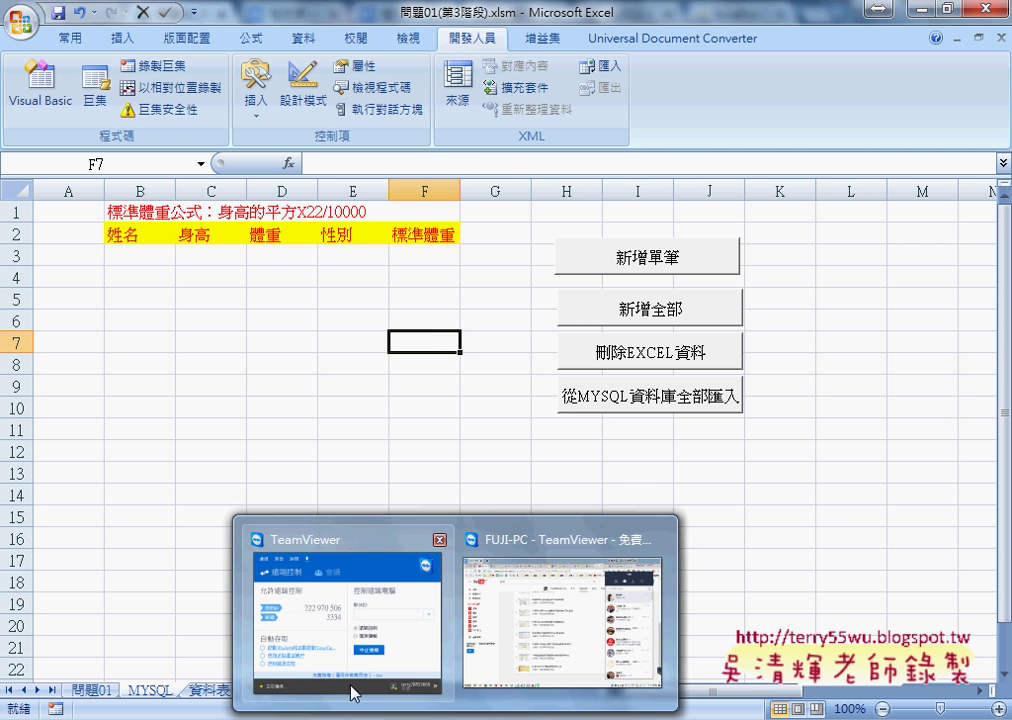
click(420, 715)
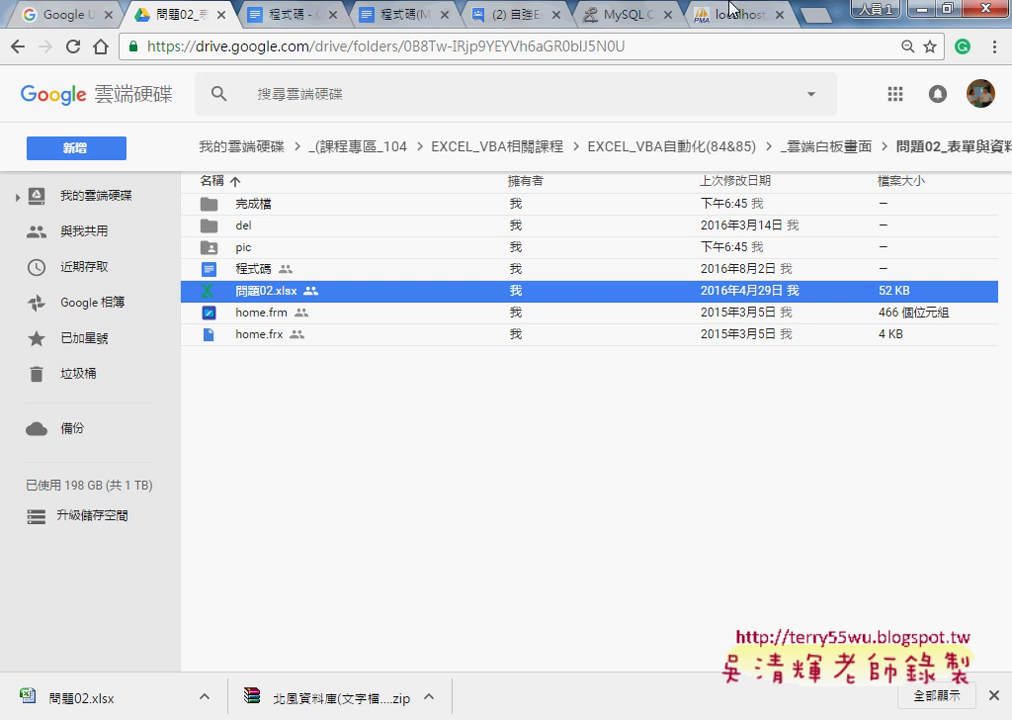
click(730, 14)
scroll(599, 418, down, 3)
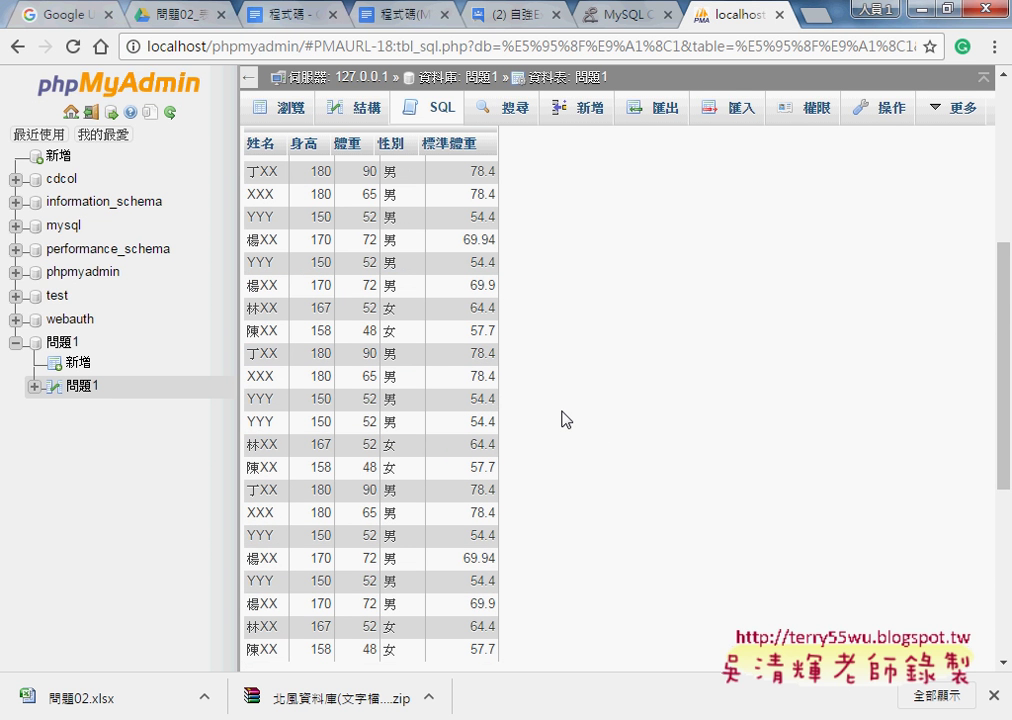
scroll(565, 419, down, 2)
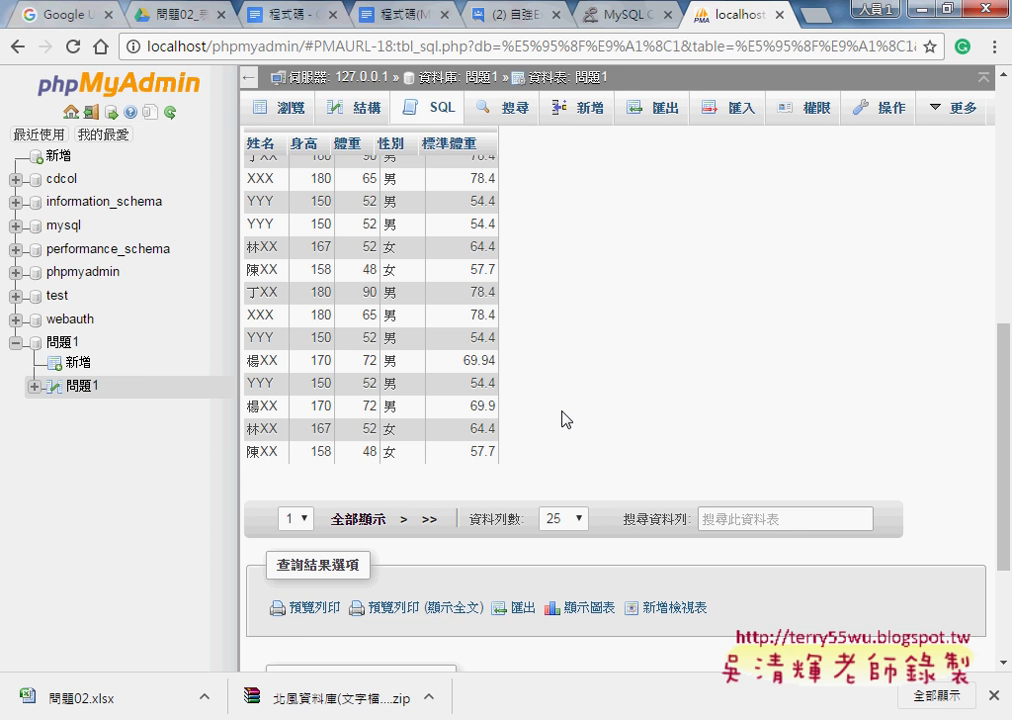
mouse_move(578, 718)
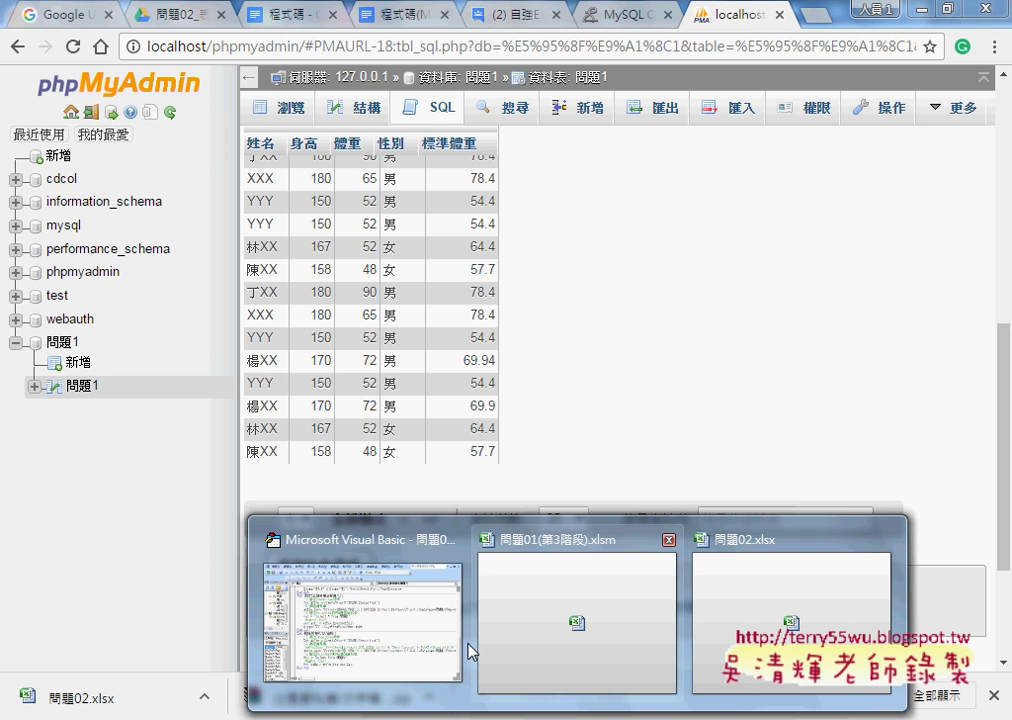
Import all MySQL records into the MYSQL sheet using the 從MYSQL資料庫全部匯入 button
click(574, 636)
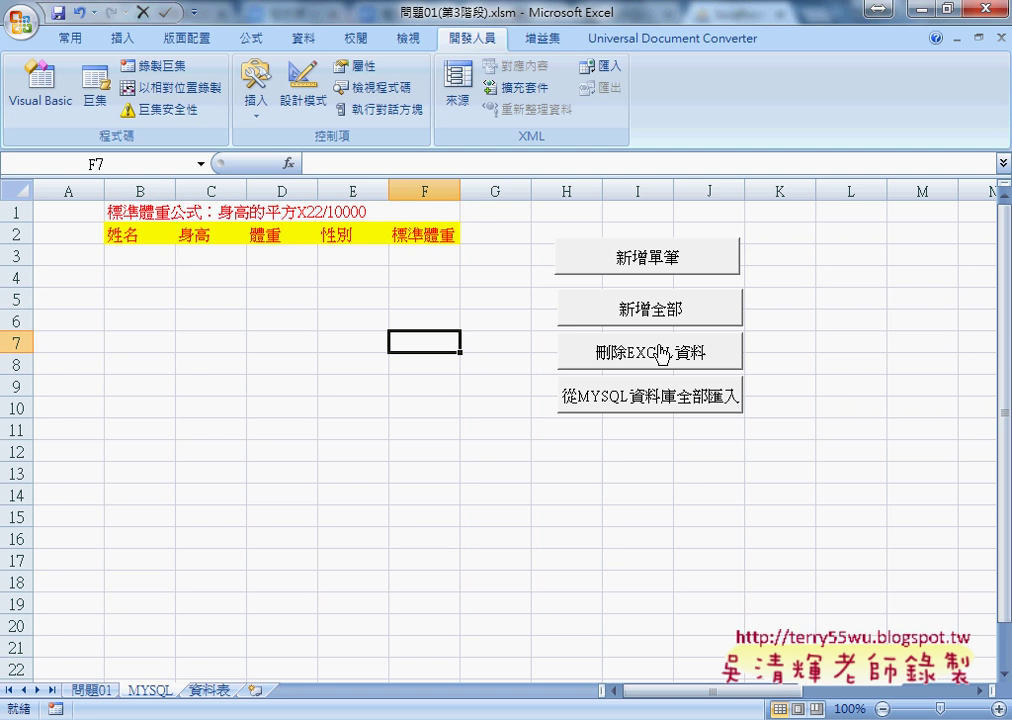
click(666, 400)
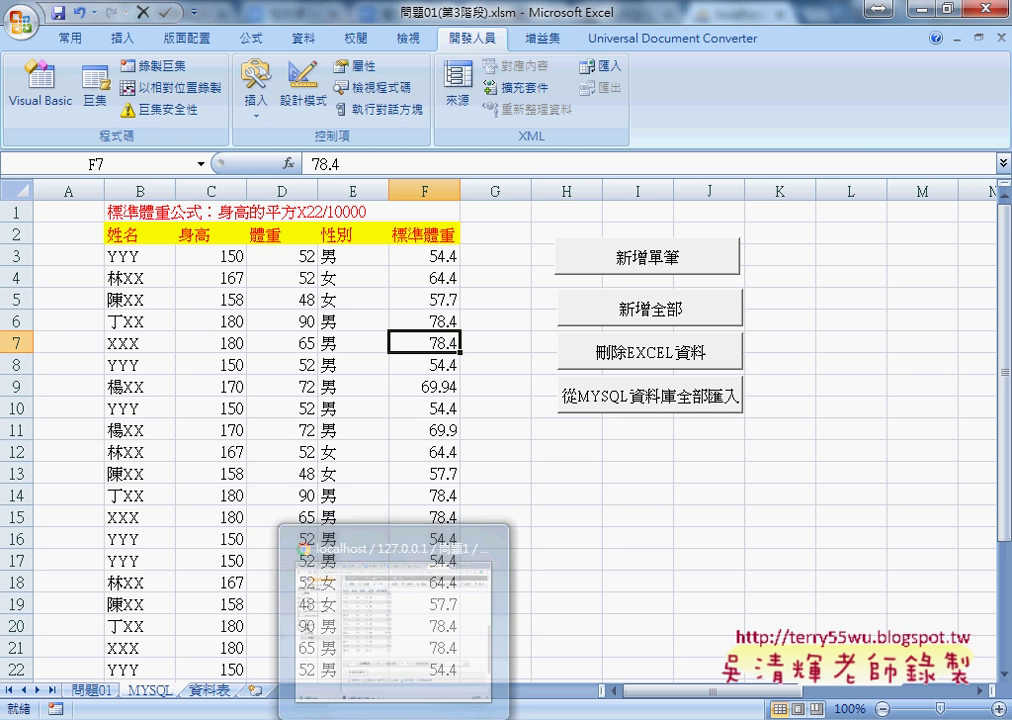
click(394, 716)
Write the query DELETE FROM `問題1` in the 問題1 SQL editor by removing its WHERE 1 condition
scroll(482, 317, up, 5)
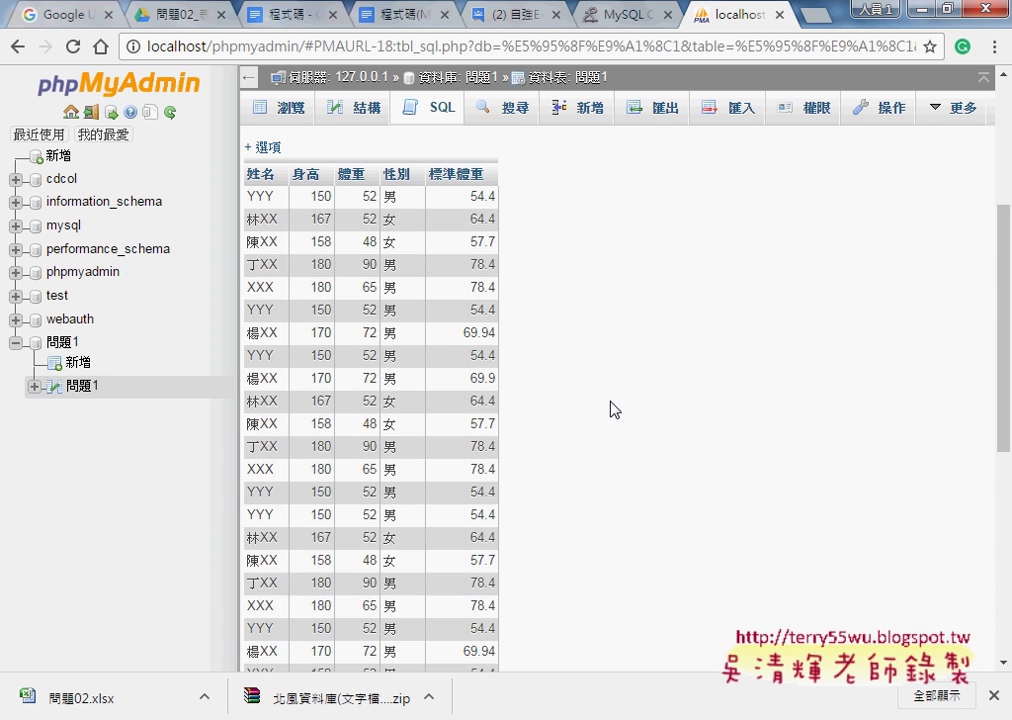
click(84, 390)
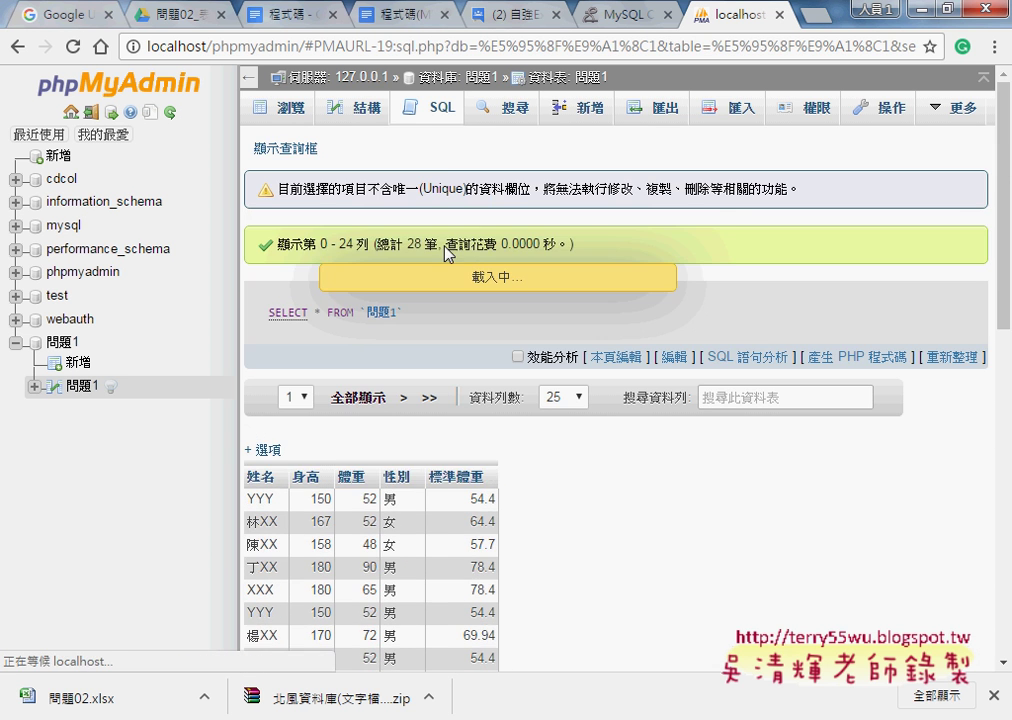
click(437, 112)
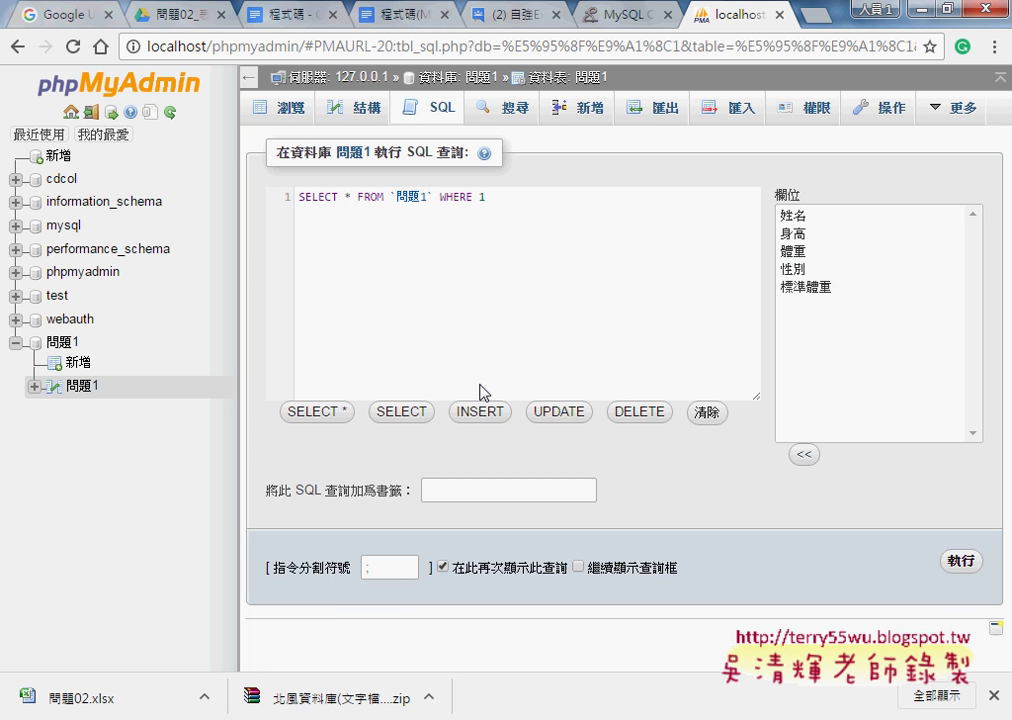
click(639, 419)
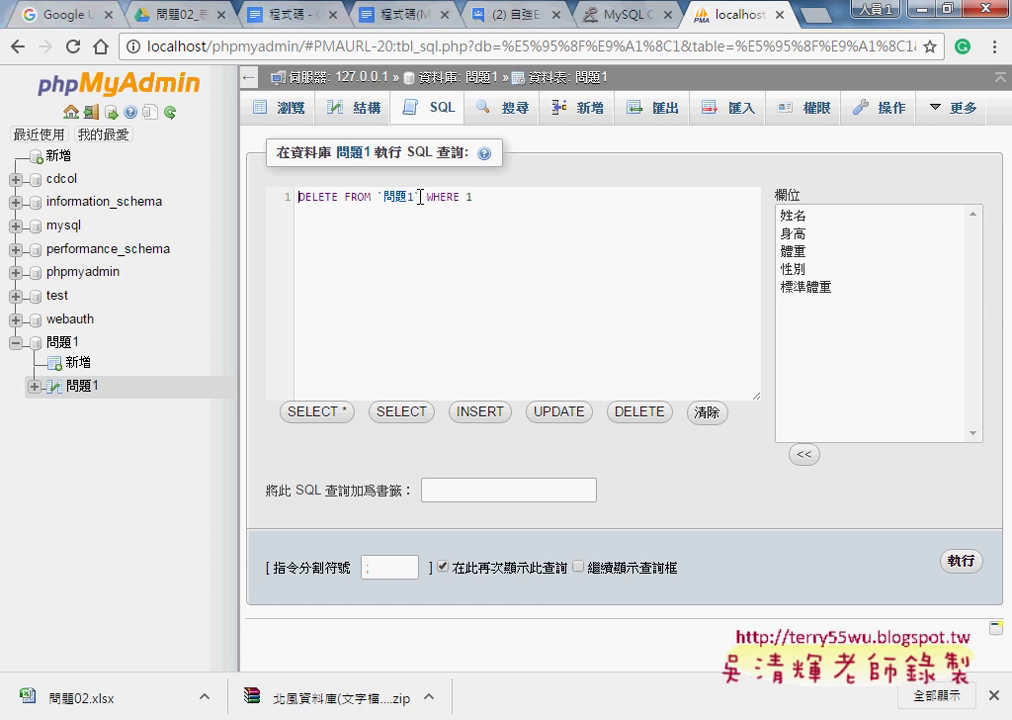
drag(420, 196, 495, 201)
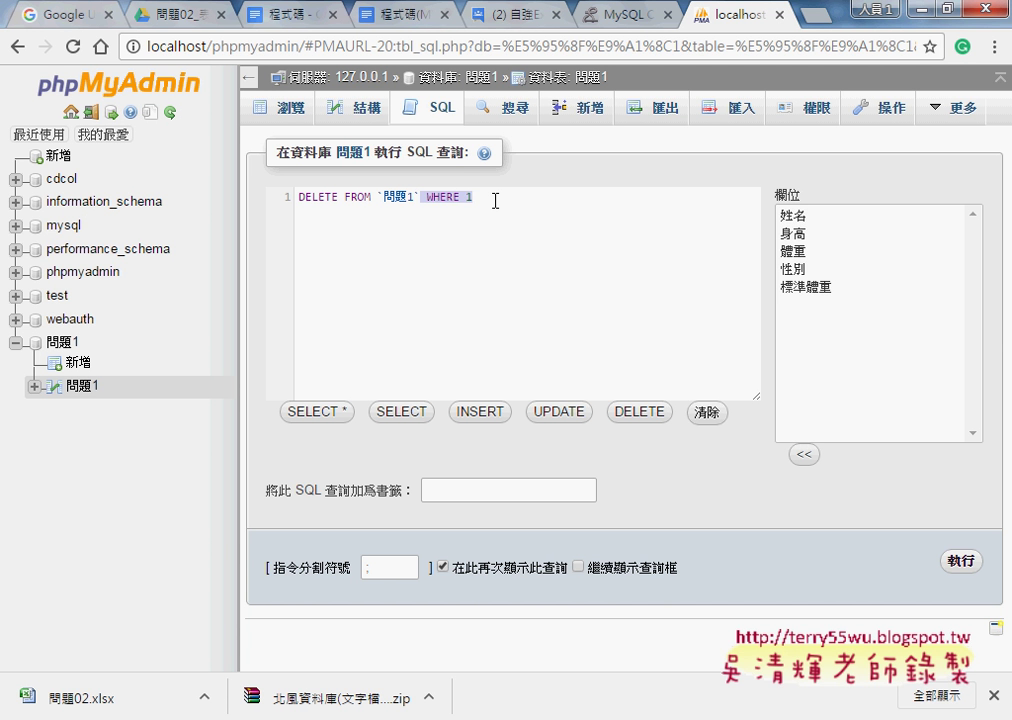
key(Delete)
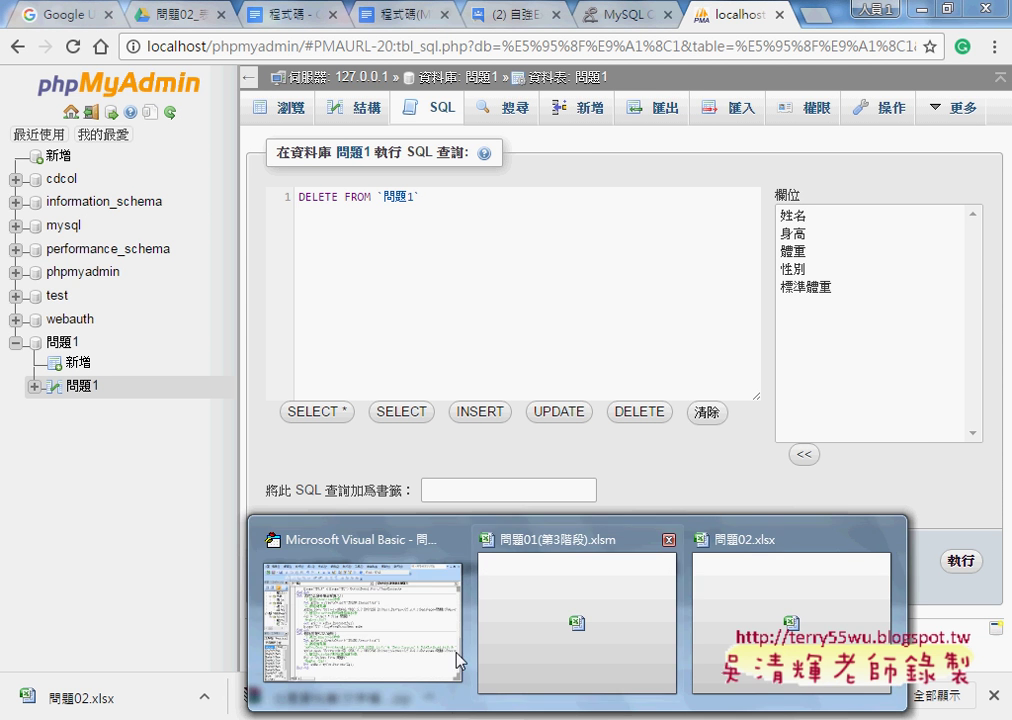
click(360, 600)
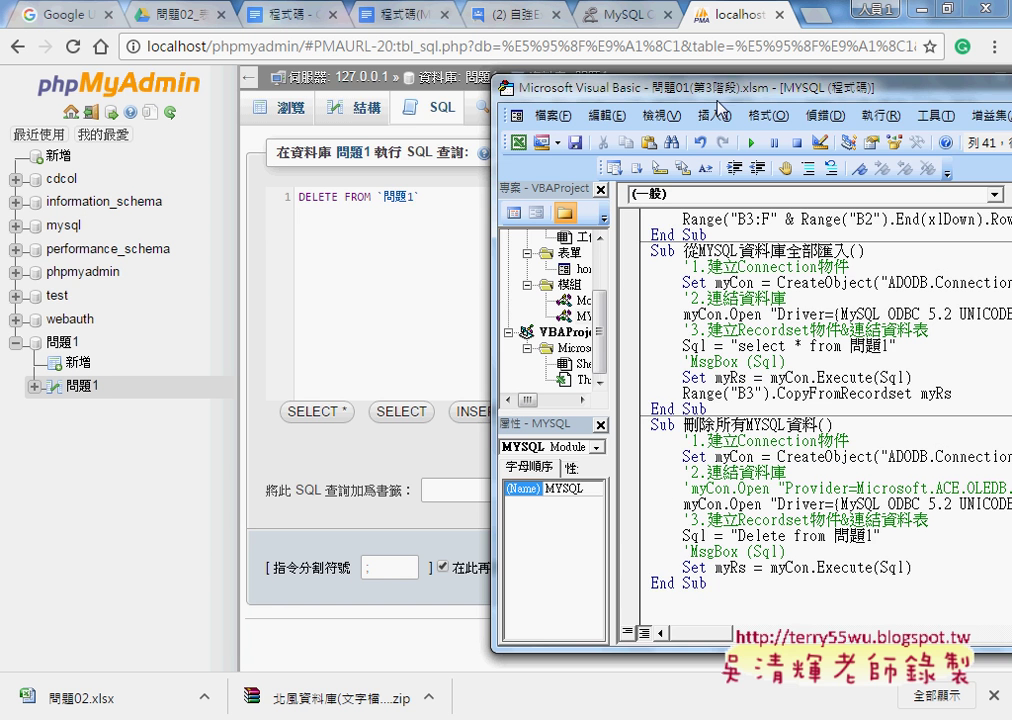
Review the delete macro's MySQL ODBC connection lines and its Sql = "Delete from 問題1" assignment
drag(570, 87, 324, 94)
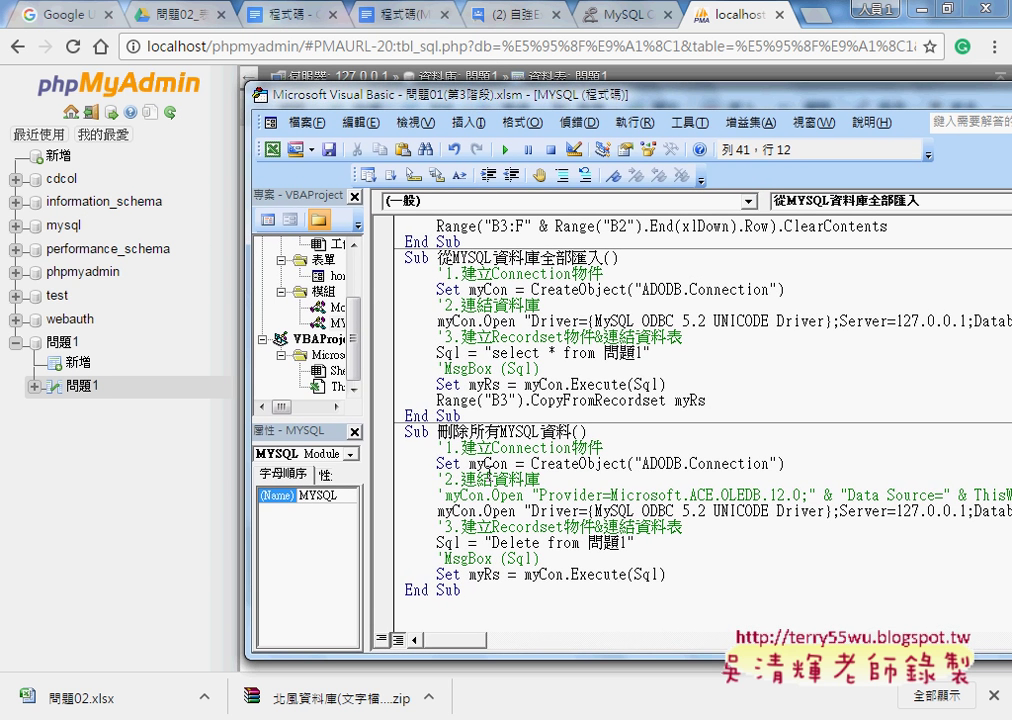
drag(706, 400, 437, 305)
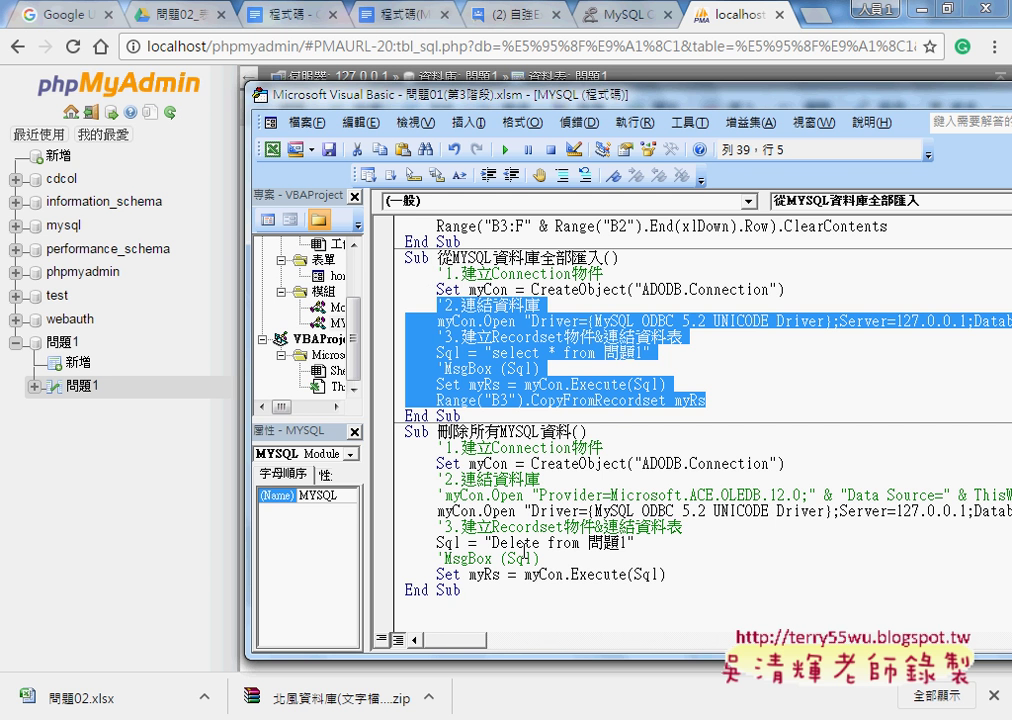
click(522, 463)
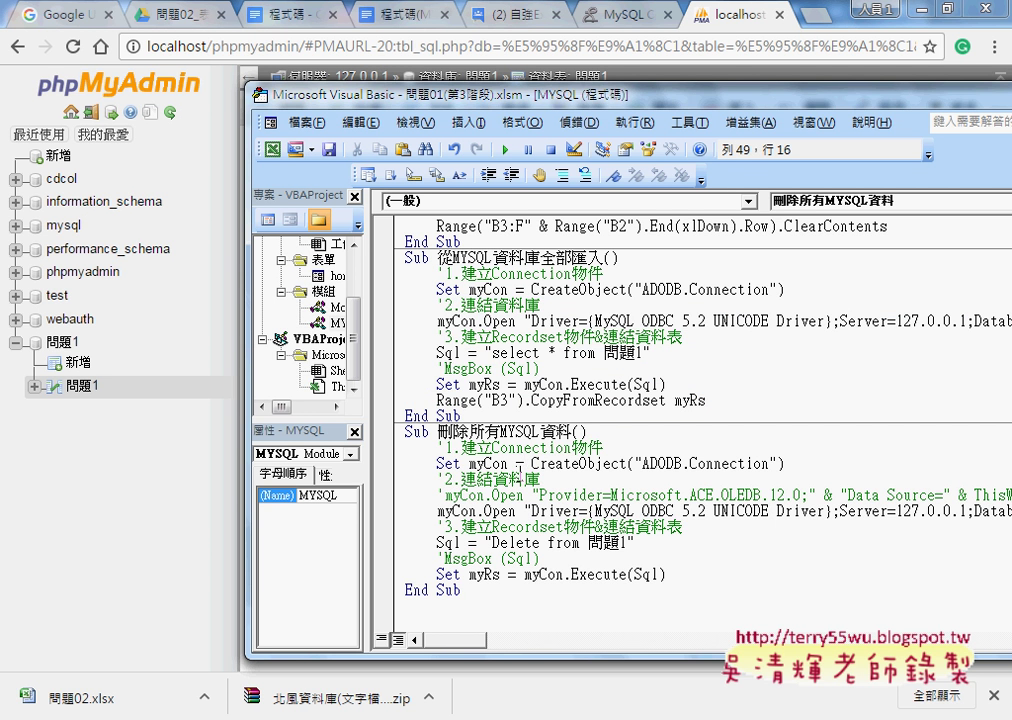
click(507, 494)
click(555, 510)
drag(437, 85, 264, 78)
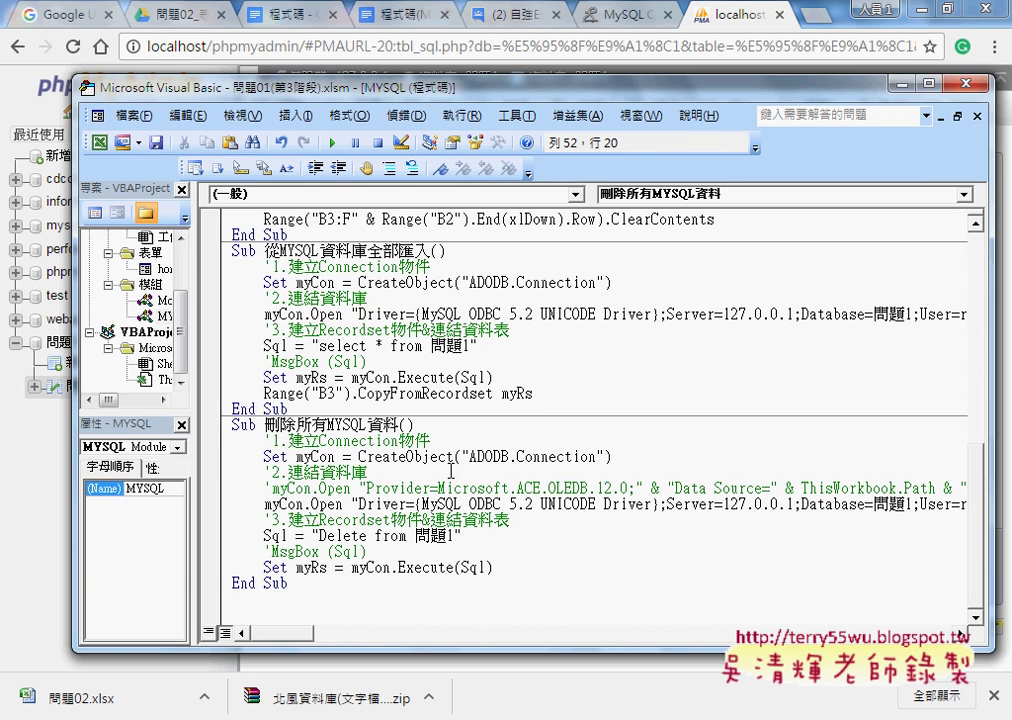
click(272, 536)
double_click(268, 536)
drag(320, 536, 453, 536)
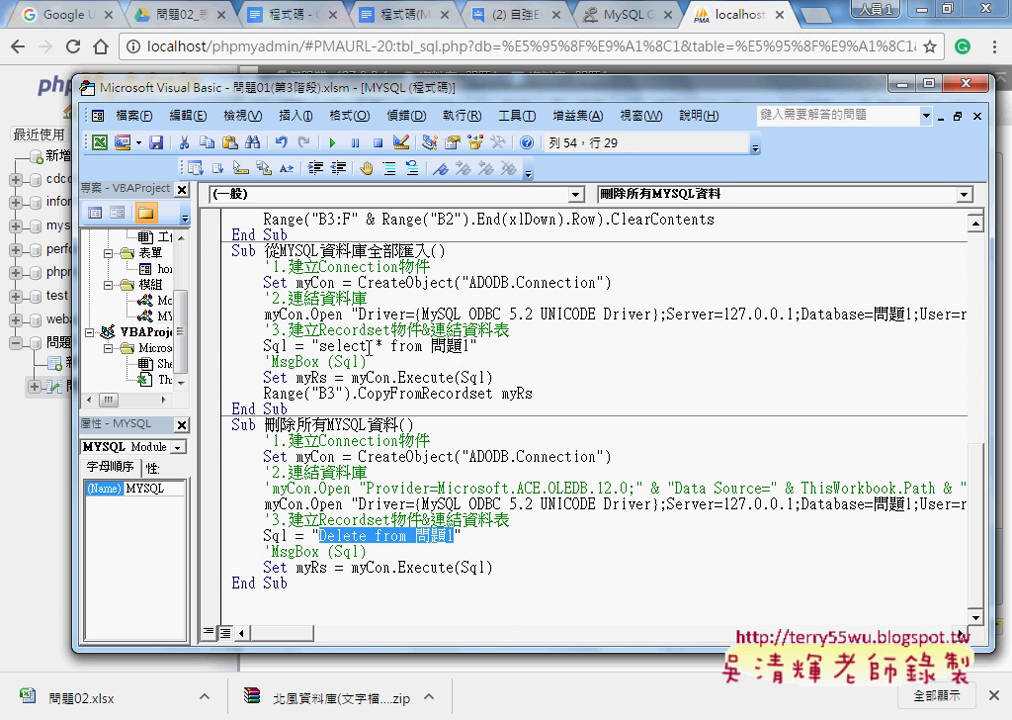
Compare the Delete query and the myCon.Execute(Sql) call with the import macro's select and CopyFromRecordset lines
drag(320, 346, 375, 346)
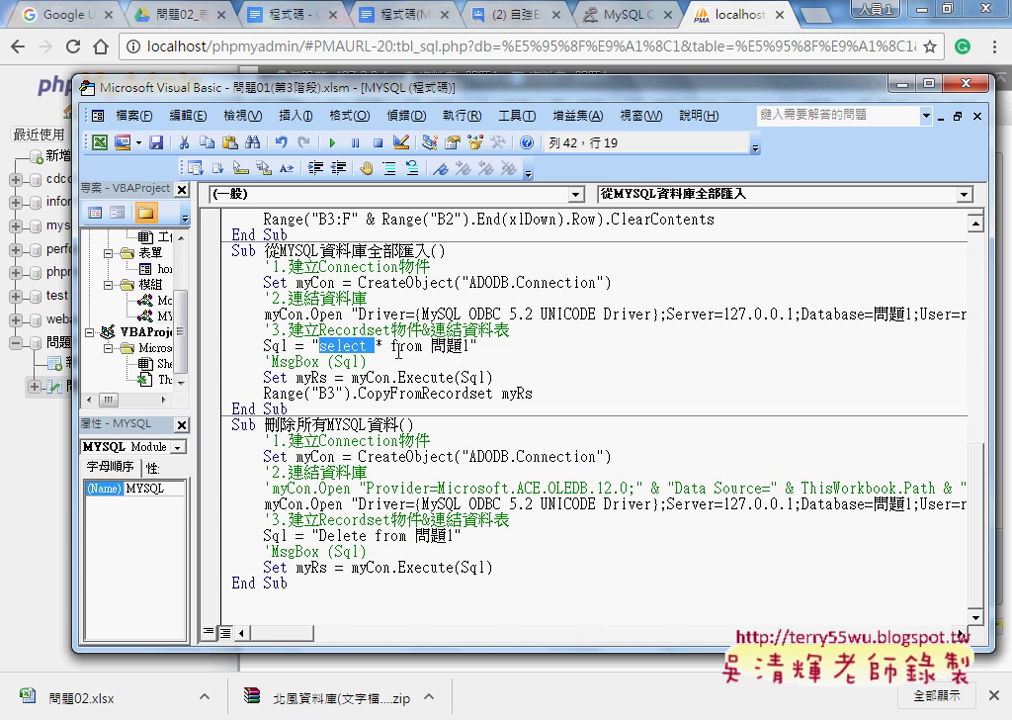
drag(478, 346, 417, 346)
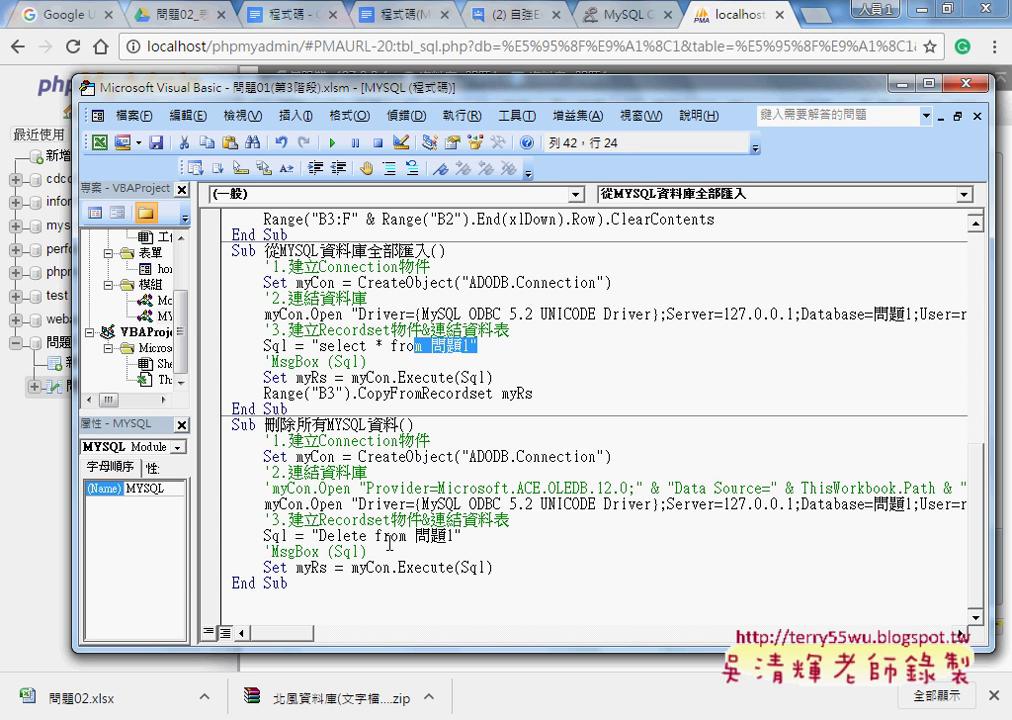
click(335, 536)
click(407, 536)
click(455, 536)
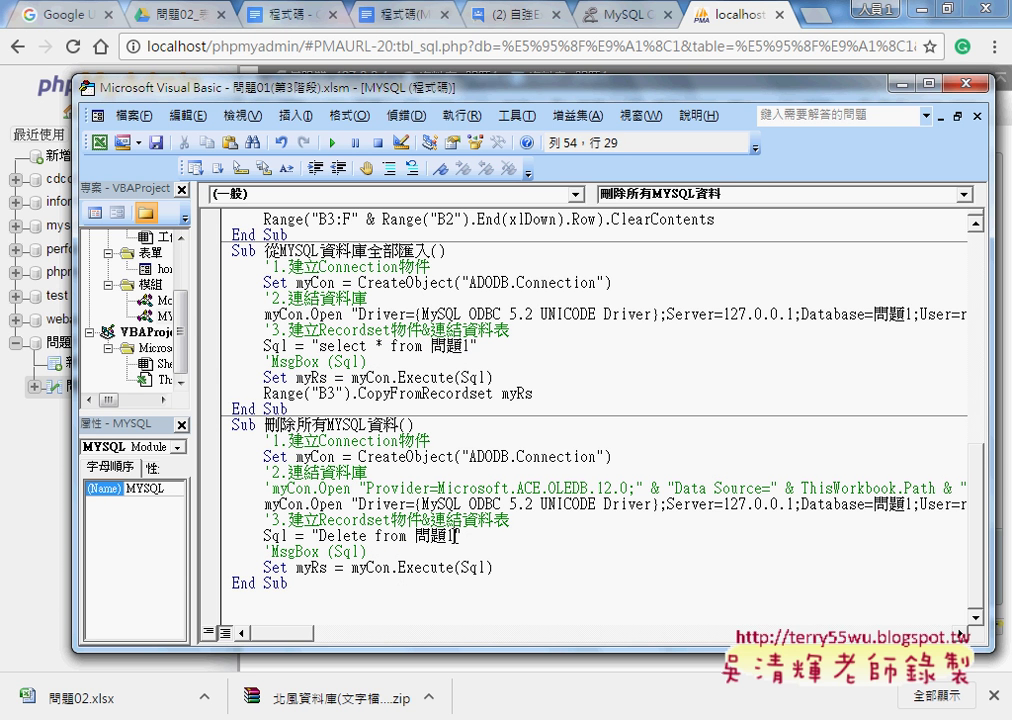
drag(455, 536, 320, 536)
click(497, 567)
drag(497, 567, 346, 570)
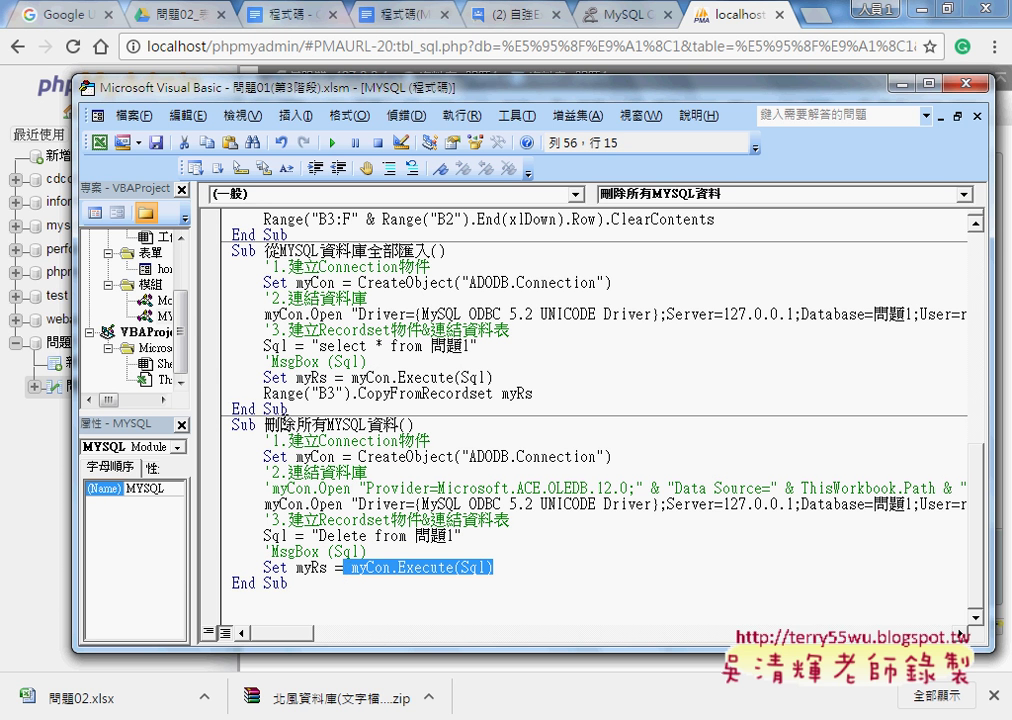
drag(263, 393, 537, 392)
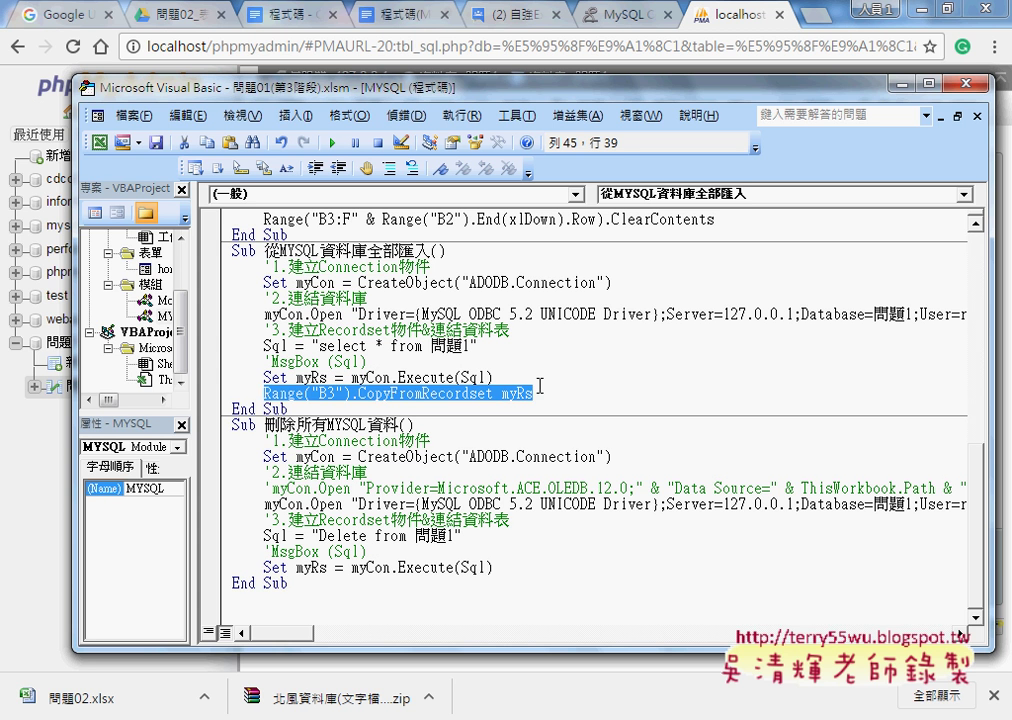
click(512, 568)
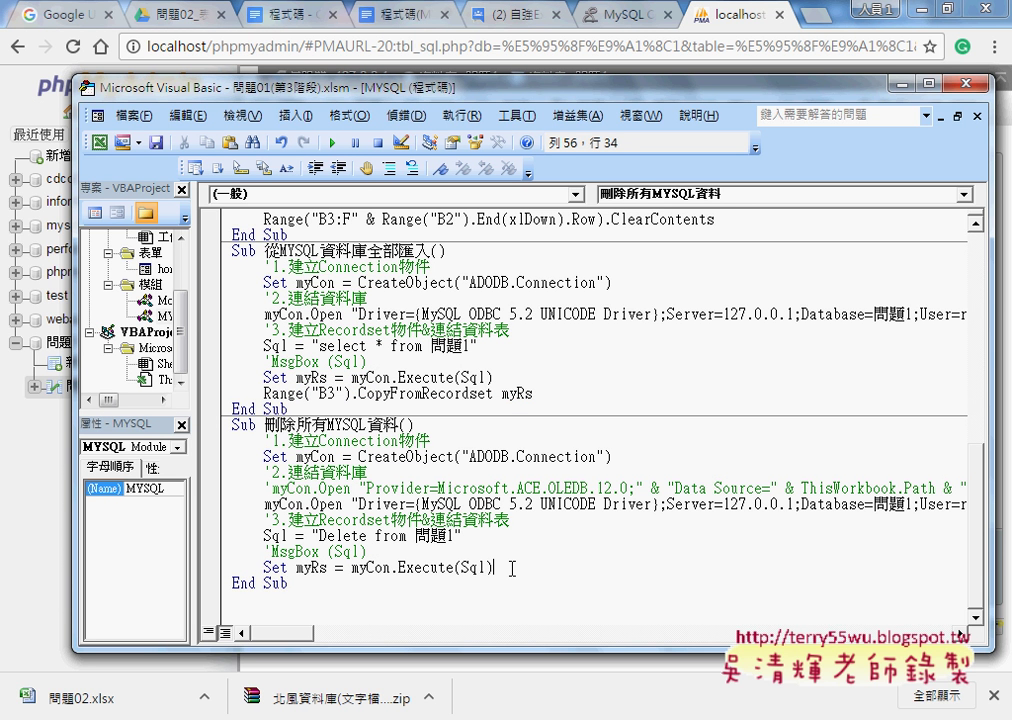
Duplicate the 從MYSQL資料庫全部匯入 button and paste the copy at cell H11
mouse_move(578, 719)
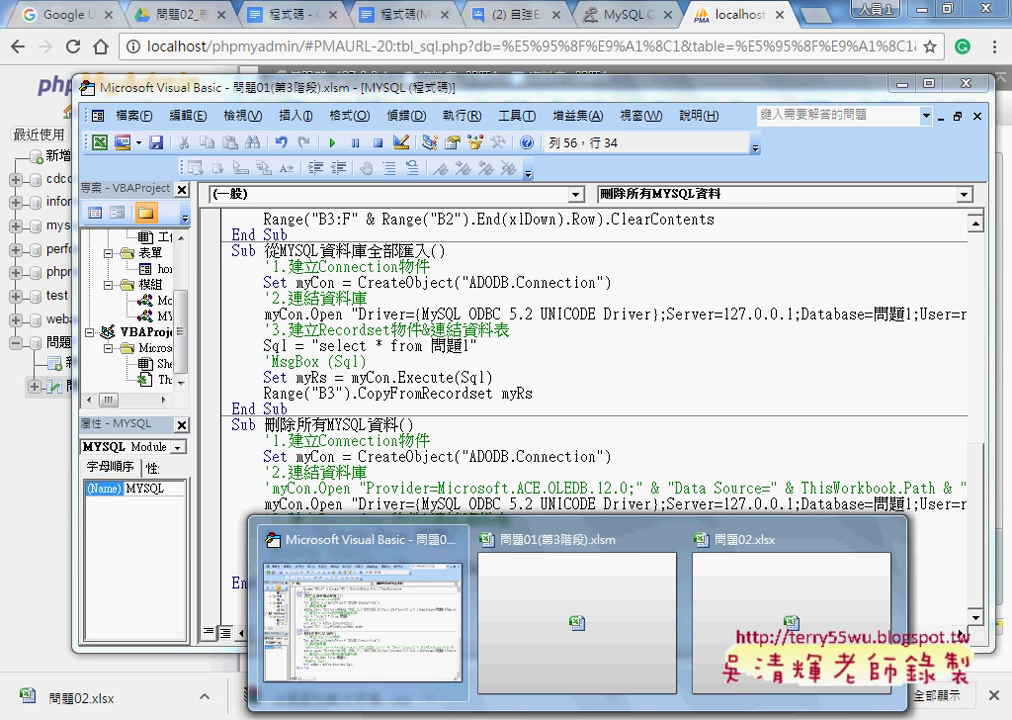
click(542, 652)
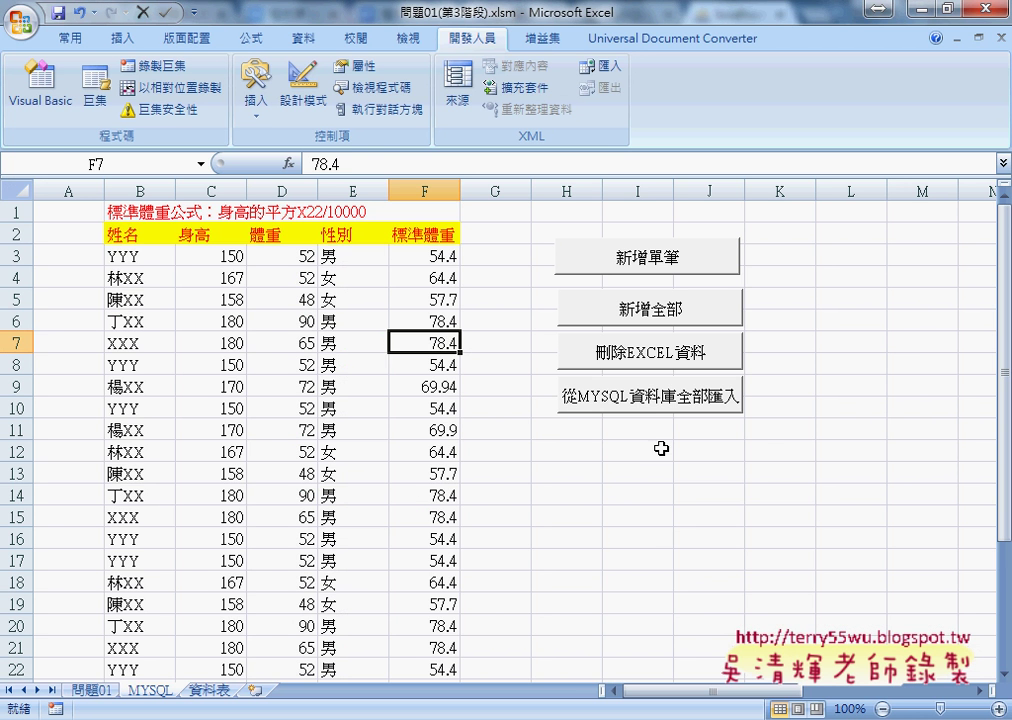
right_click(648, 395)
click(562, 443)
right_click(576, 437)
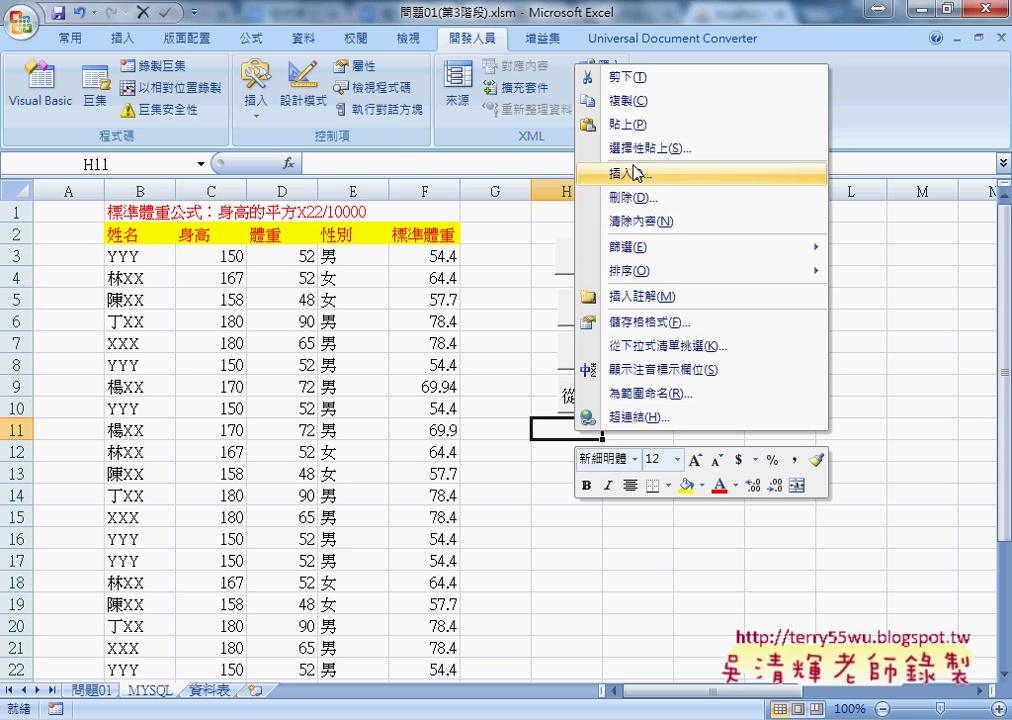
click(632, 124)
Assign the 刪除所有MYSQL資料 macro to the new button, copying the macro name
right_click(704, 446)
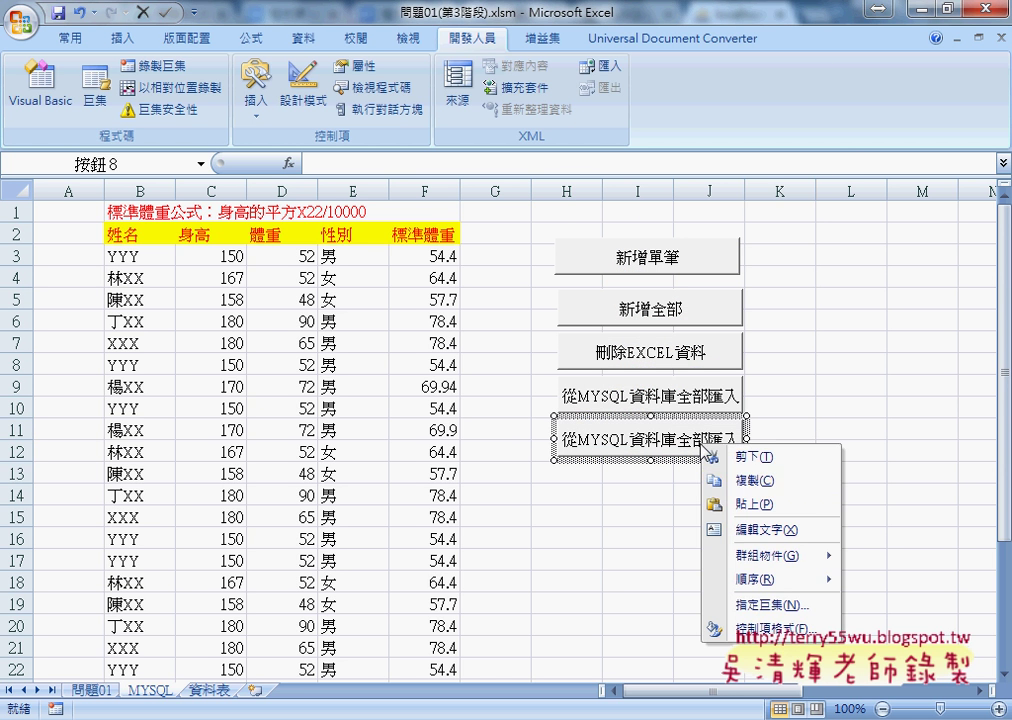
click(772, 604)
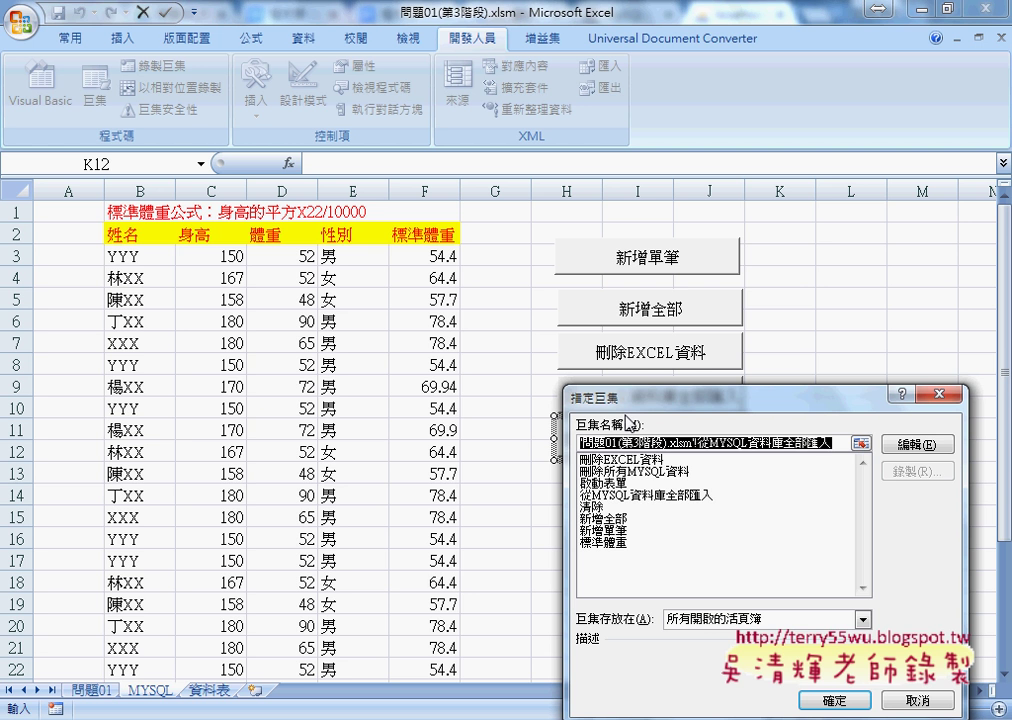
click(676, 470)
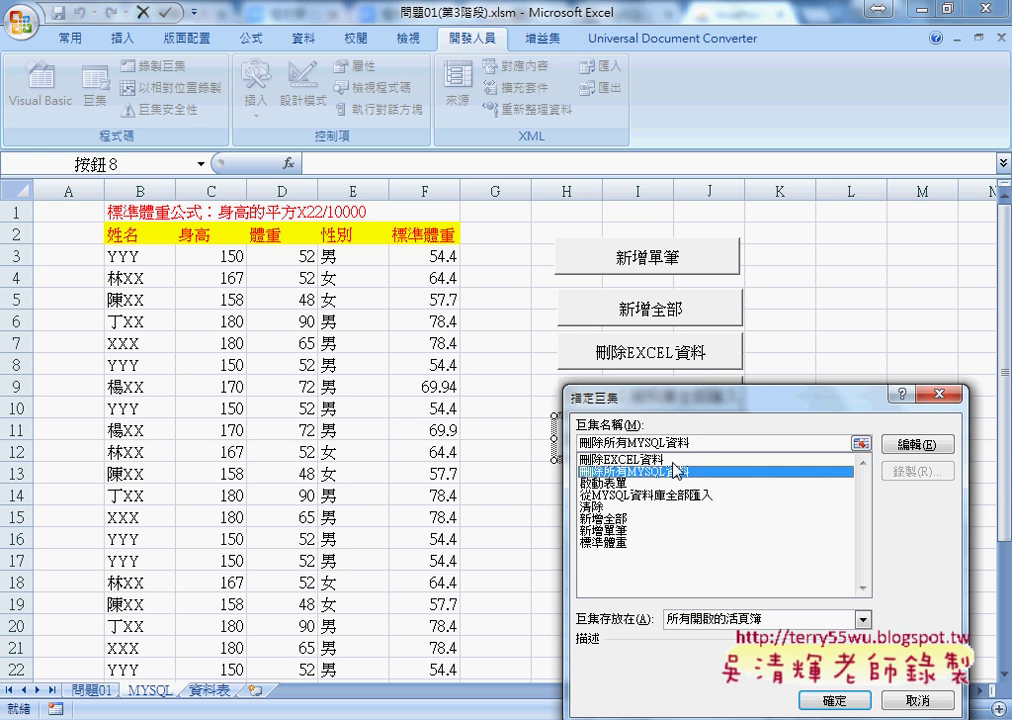
drag(690, 442, 579, 442)
right_click(604, 442)
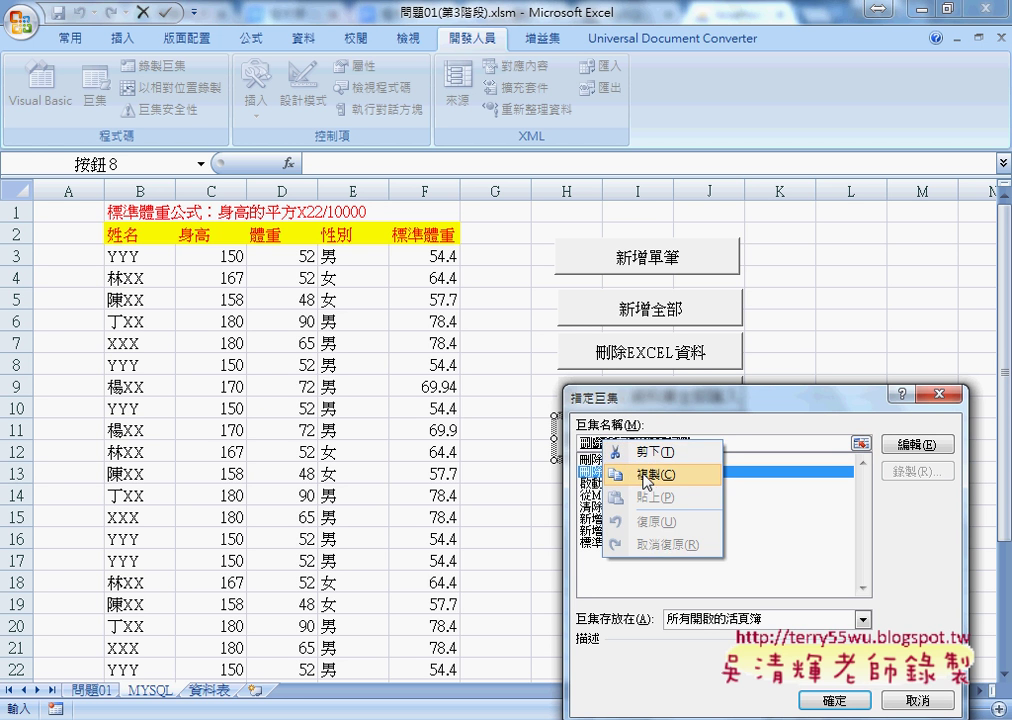
click(645, 476)
click(834, 701)
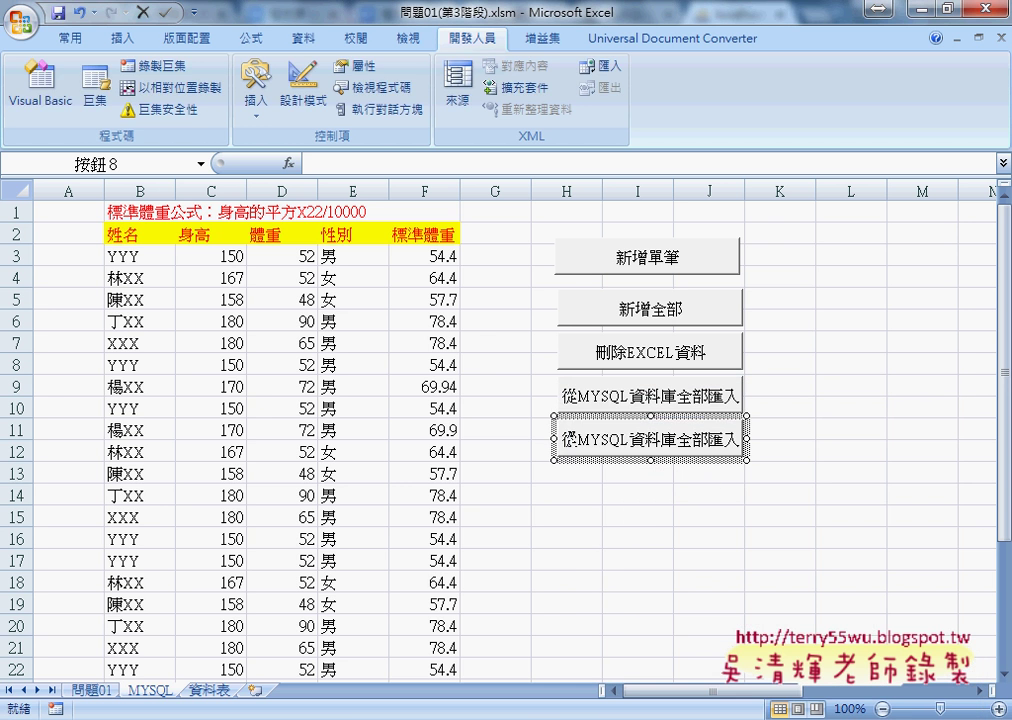
Caption the new button 刪除所有MYSQL資料 and run it once
drag(563, 438, 809, 442)
key(Delete)
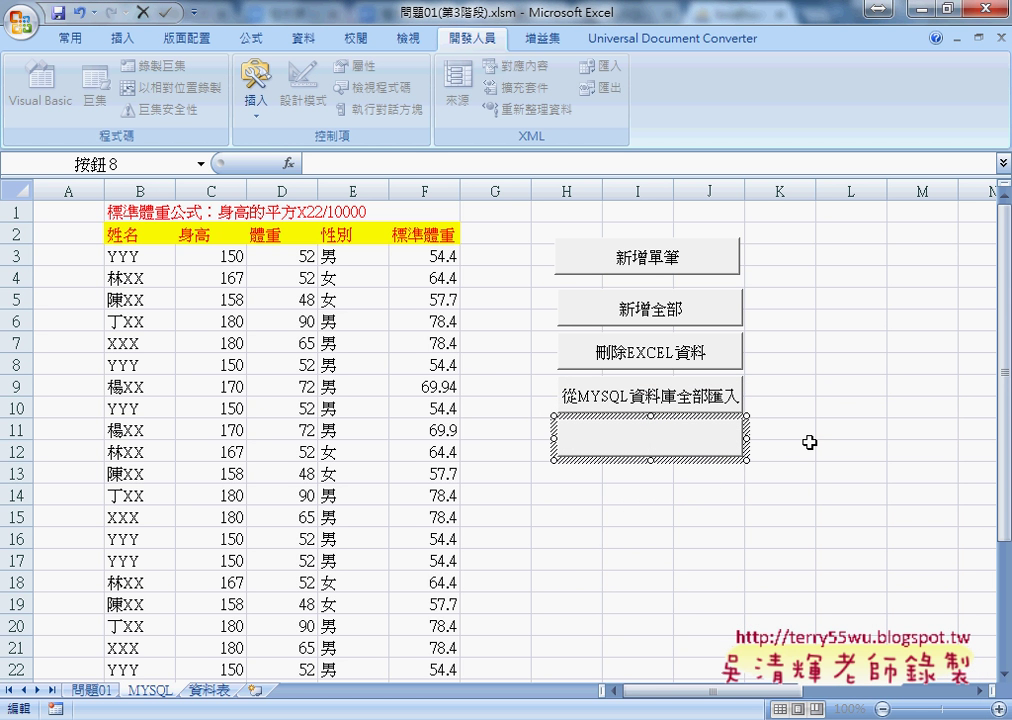
text(刪除所有MYSQL資料)
click(809, 443)
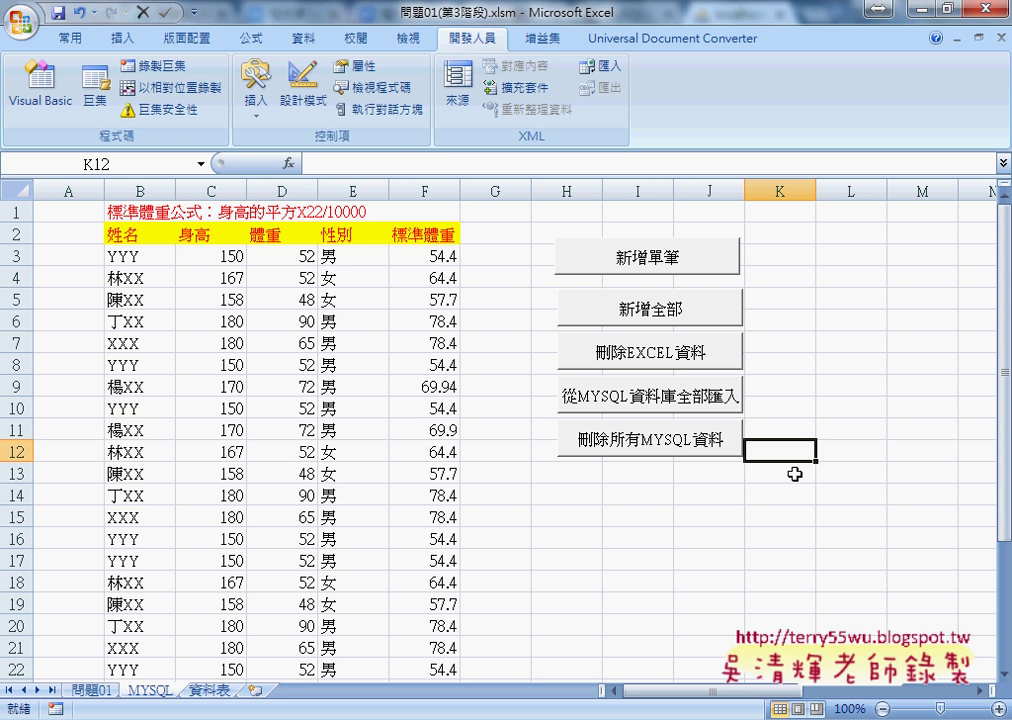
click(682, 450)
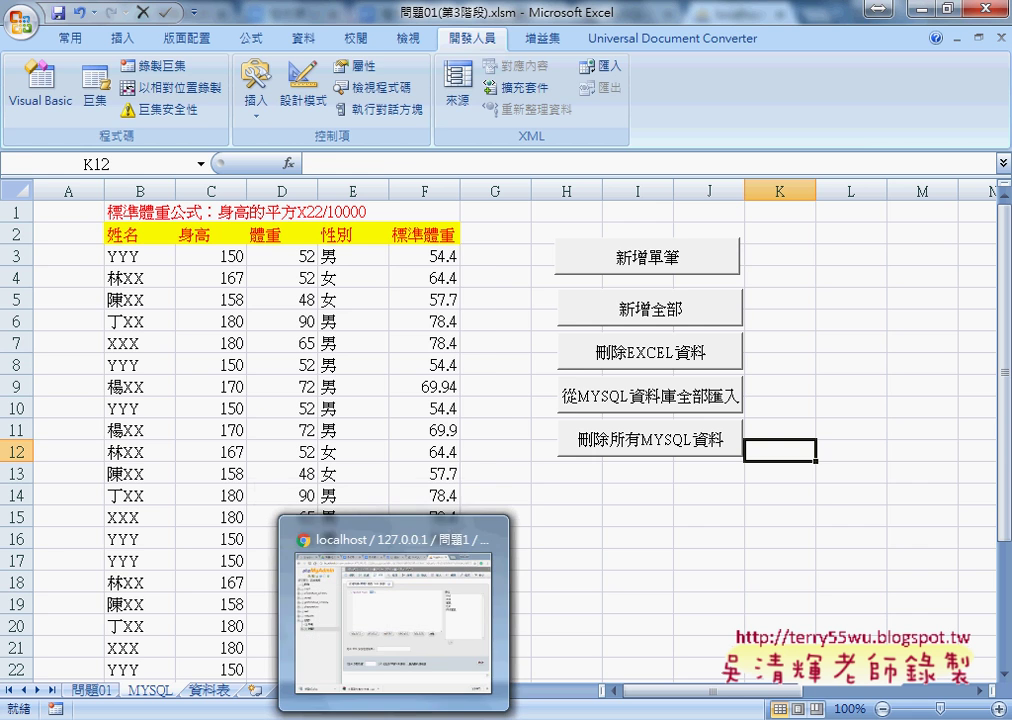
Browse table 問題1 in phpMyAdmin to confirm it now returns zero rows
click(415, 660)
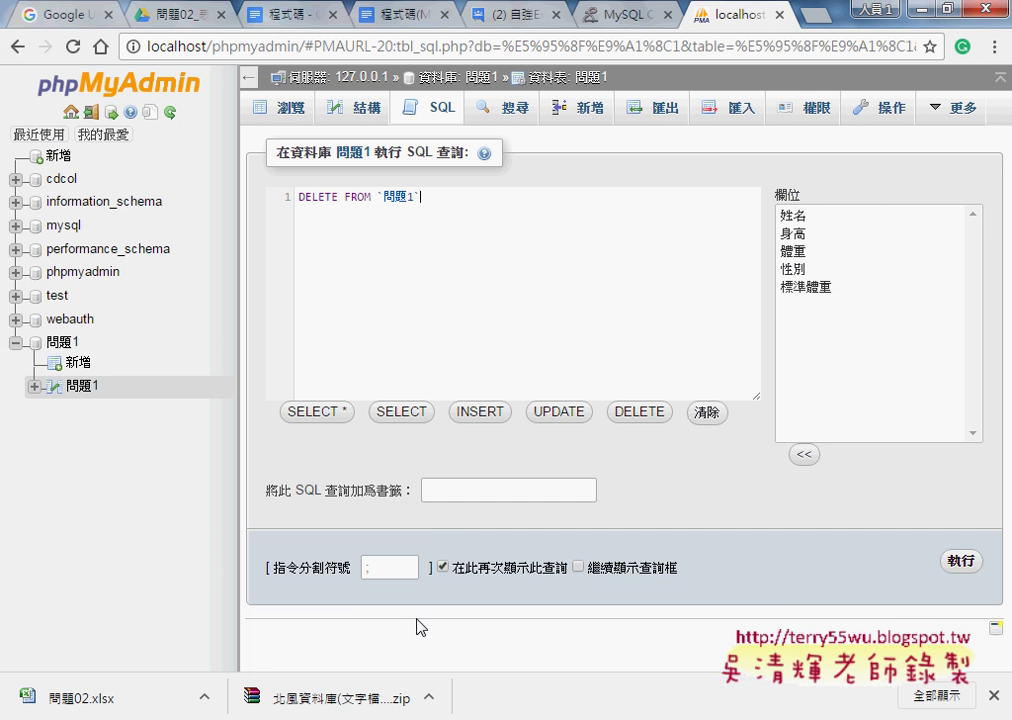
click(70, 348)
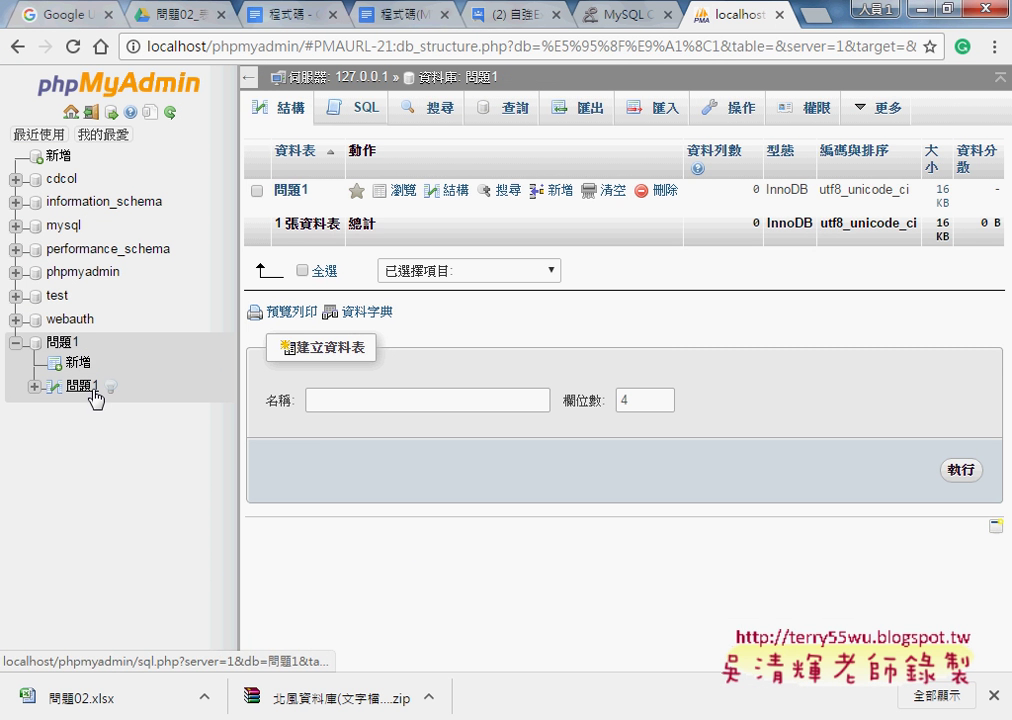
click(88, 387)
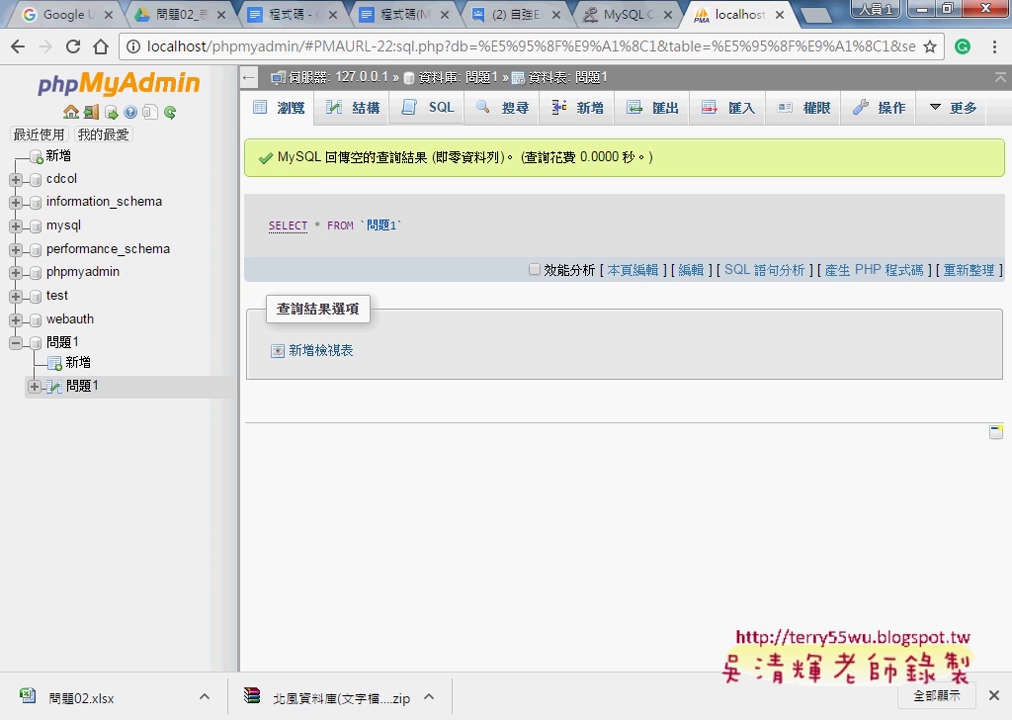
Add all sheet rows to MySQL with 新增全部, acknowledge the success message, then clear the sheet with 刪除EXCEL資料
mouse_move(577, 718)
click(577, 630)
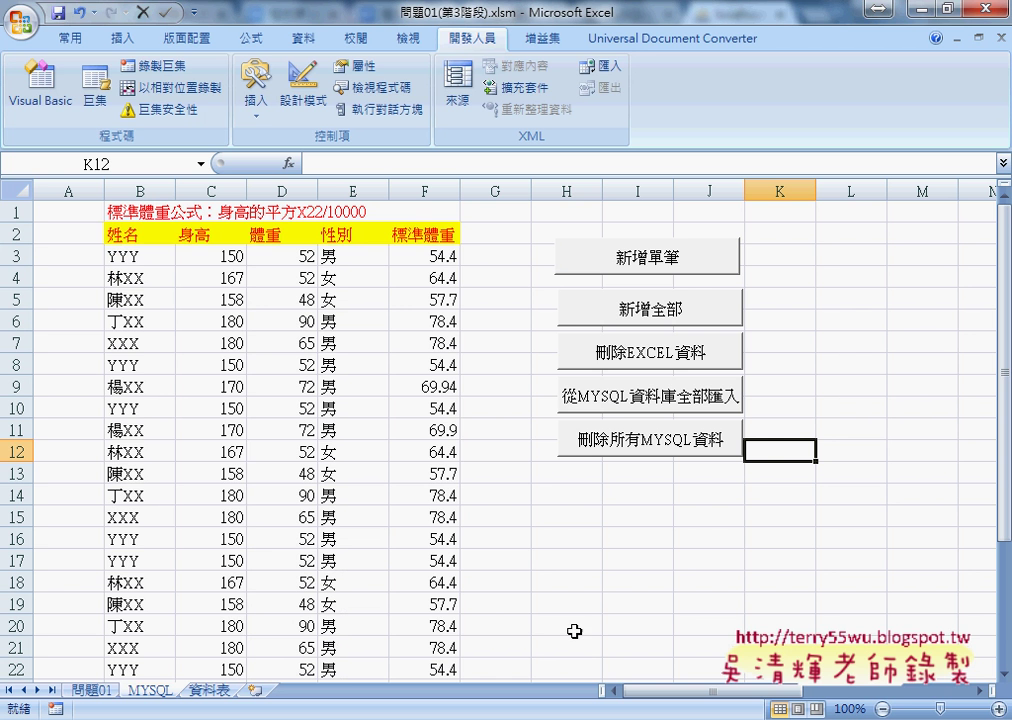
click(925, 364)
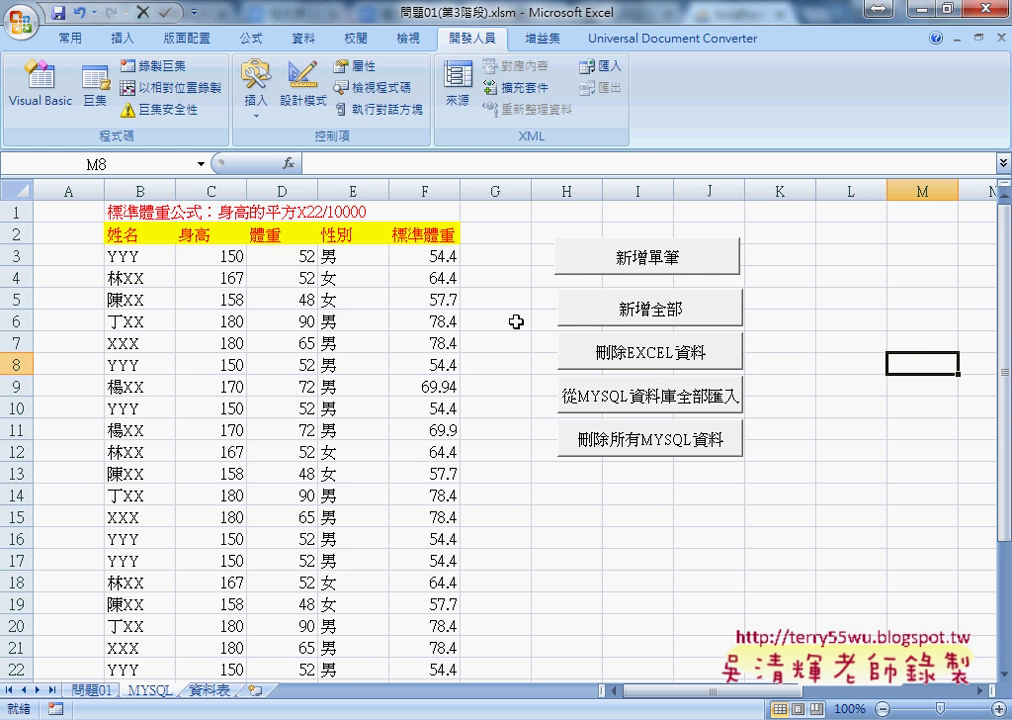
click(670, 310)
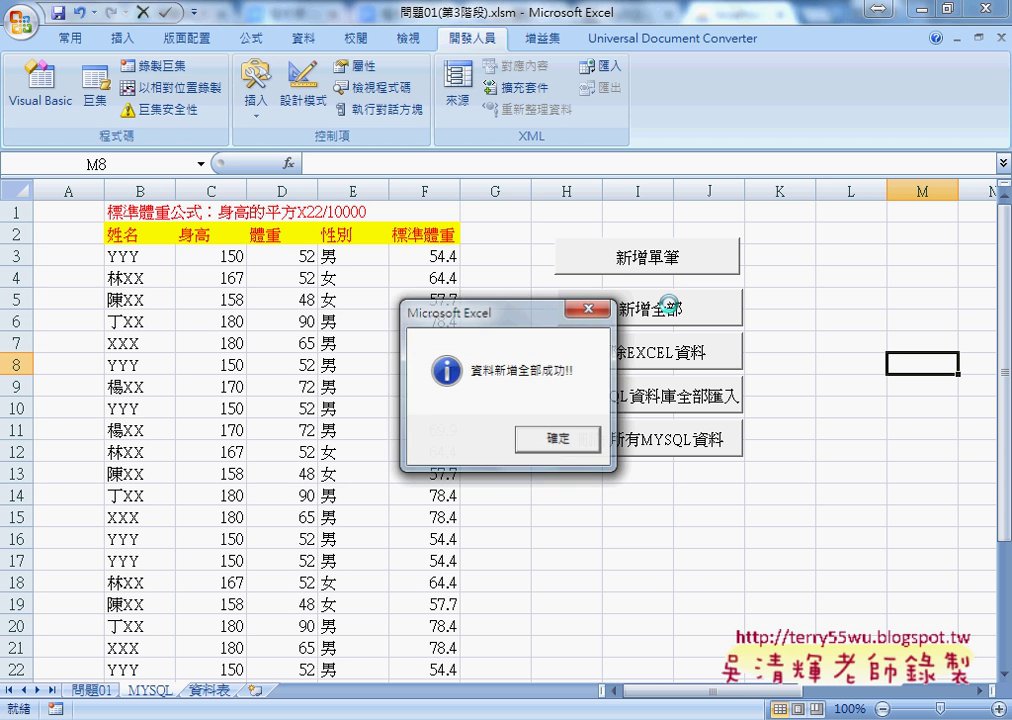
click(576, 446)
click(632, 351)
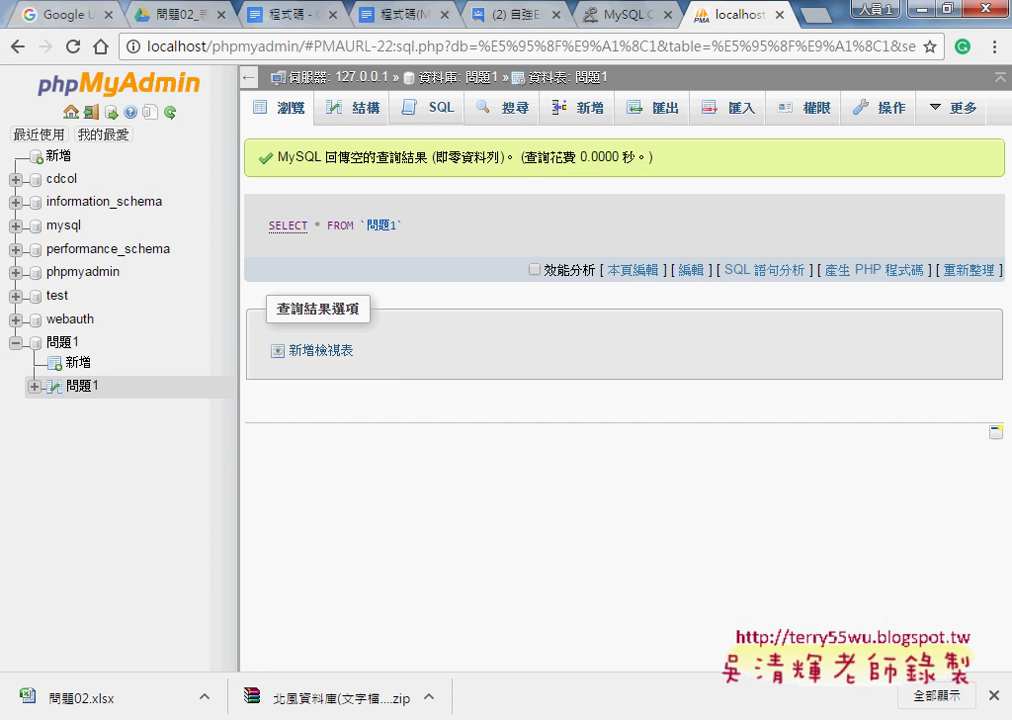
Confirm table 問題1 holds records again, then return to the Google Drive 問題02_表單與資料庫 folder
click(474, 699)
click(81, 388)
scroll(605, 533, down, 2)
scroll(605, 533, down, 2)
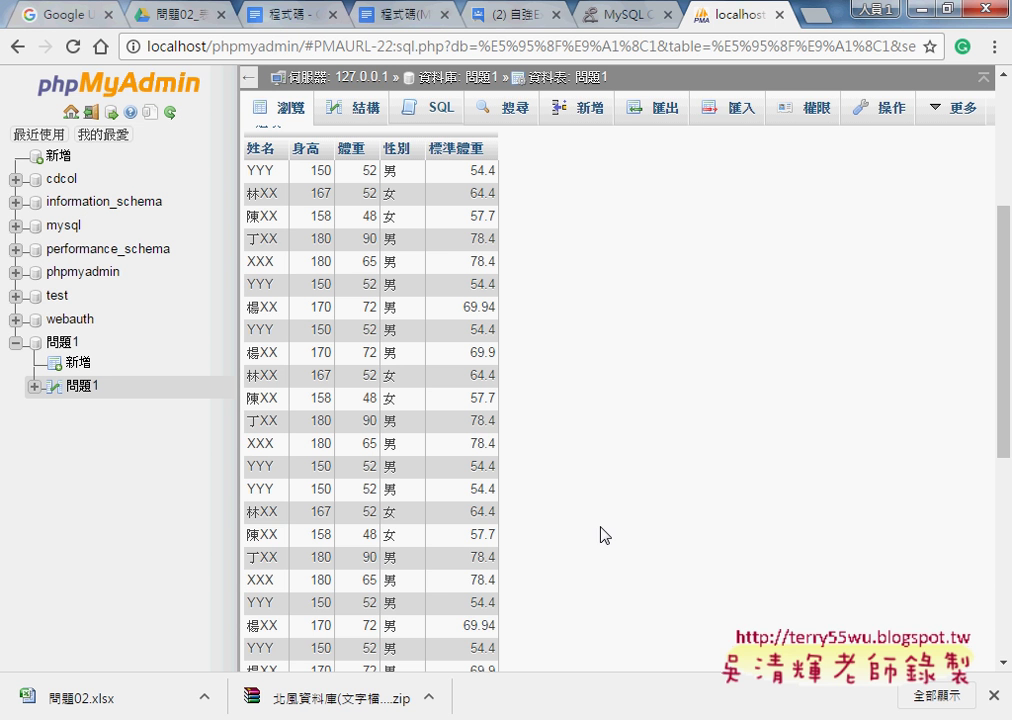
mouse_move(578, 719)
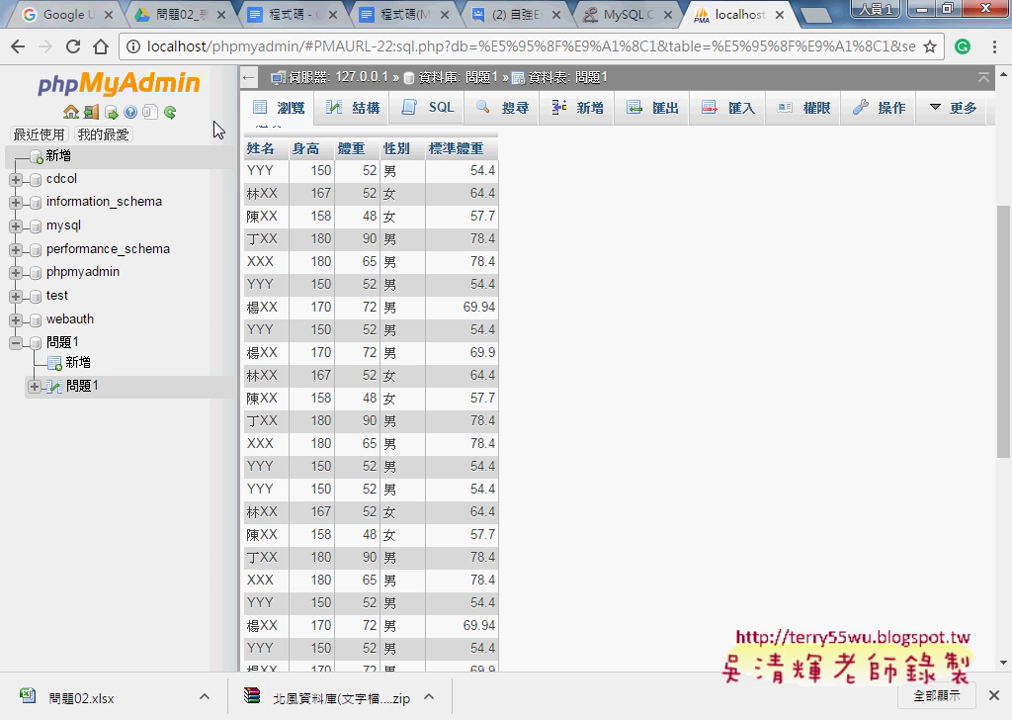
click(134, 17)
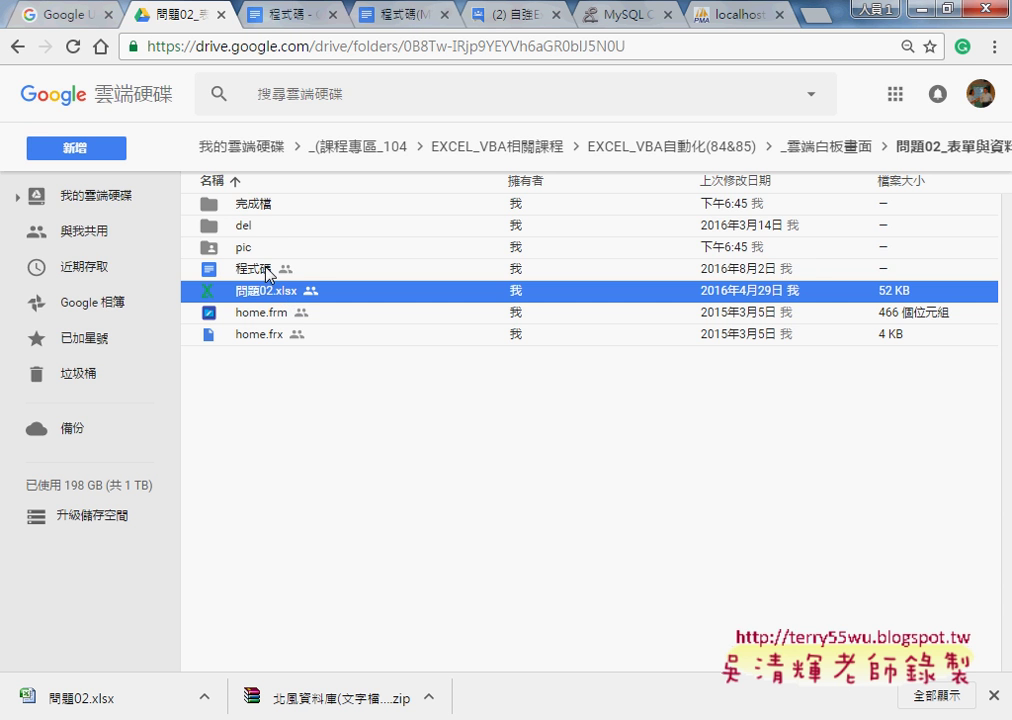
Read the 流水號 =TEXT(ROW()-1,"0000") notes in the 程式碼 document, then return to 問題02.xlsx
click(266, 270)
click(270, 22)
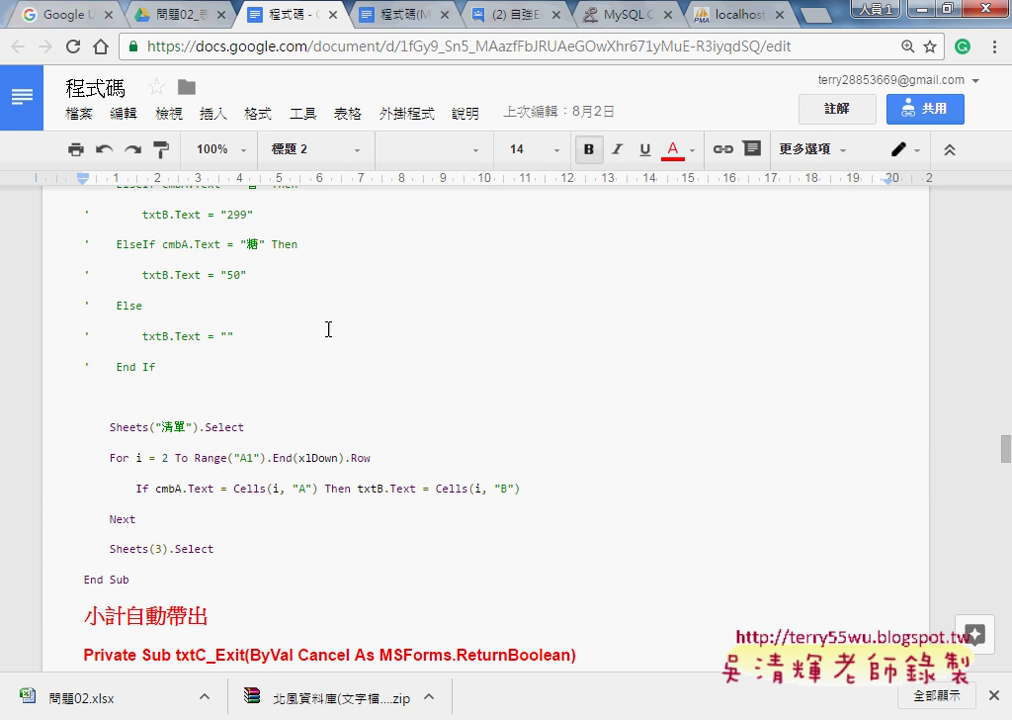
drag(1005, 455, 1005, 192)
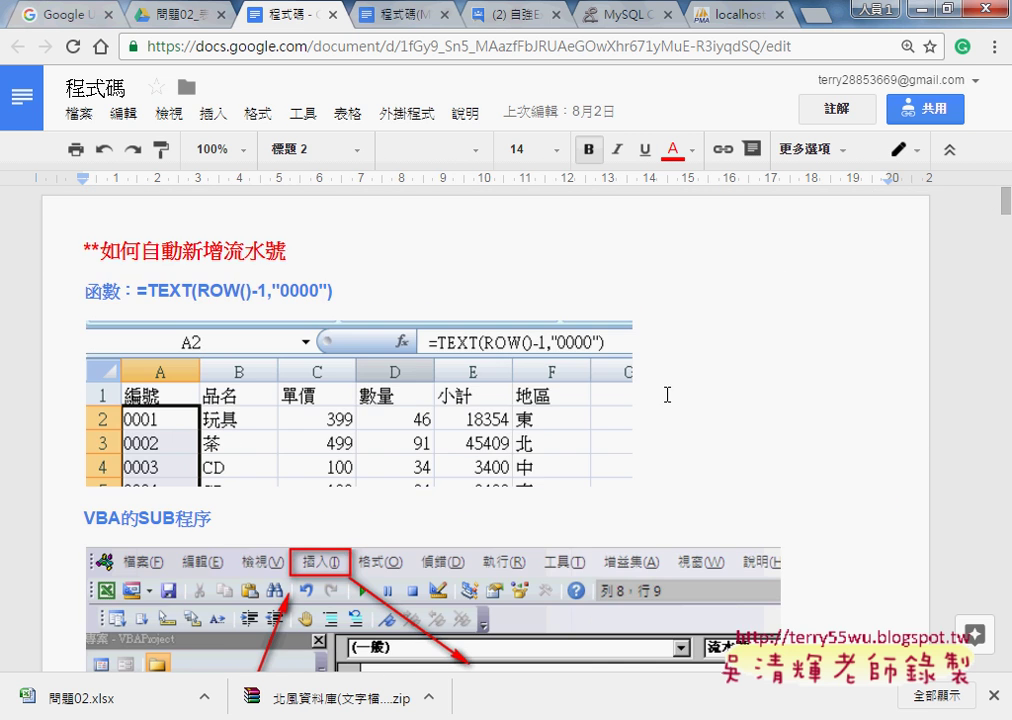
scroll(667, 395, down, 1)
scroll(667, 395, down, 4)
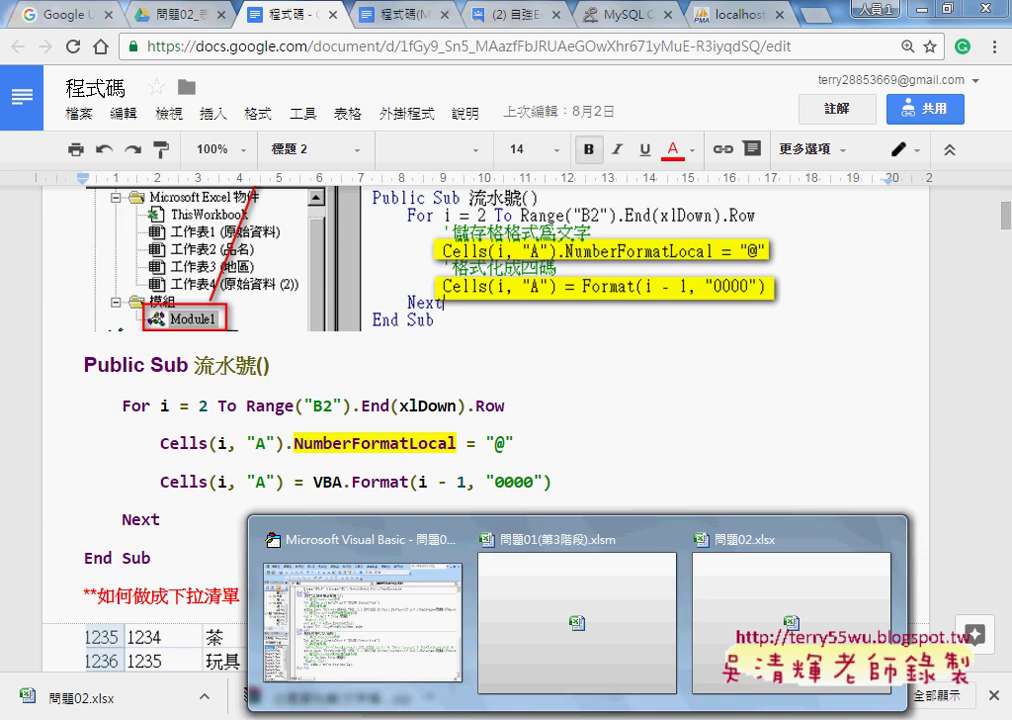
click(735, 615)
Clear the 編號 values from A3 to the bottom of column A, keeping only the 1 in A2
click(76, 257)
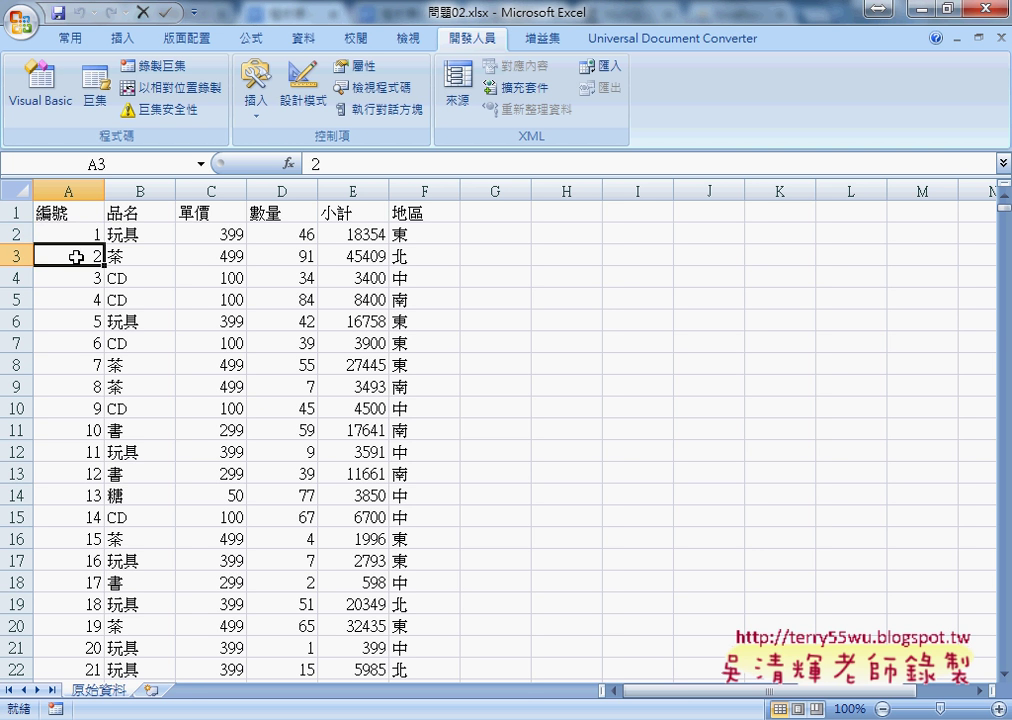
key(ctrl+shift+Down)
key(Delete)
key(ctrl+BackSpace)
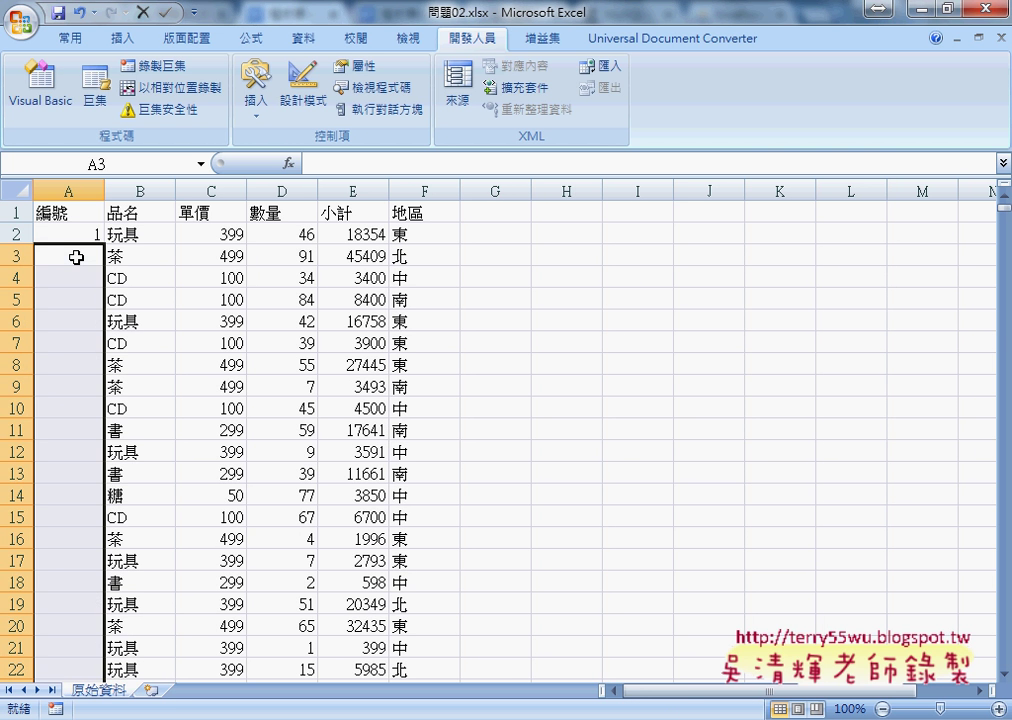
click(81, 235)
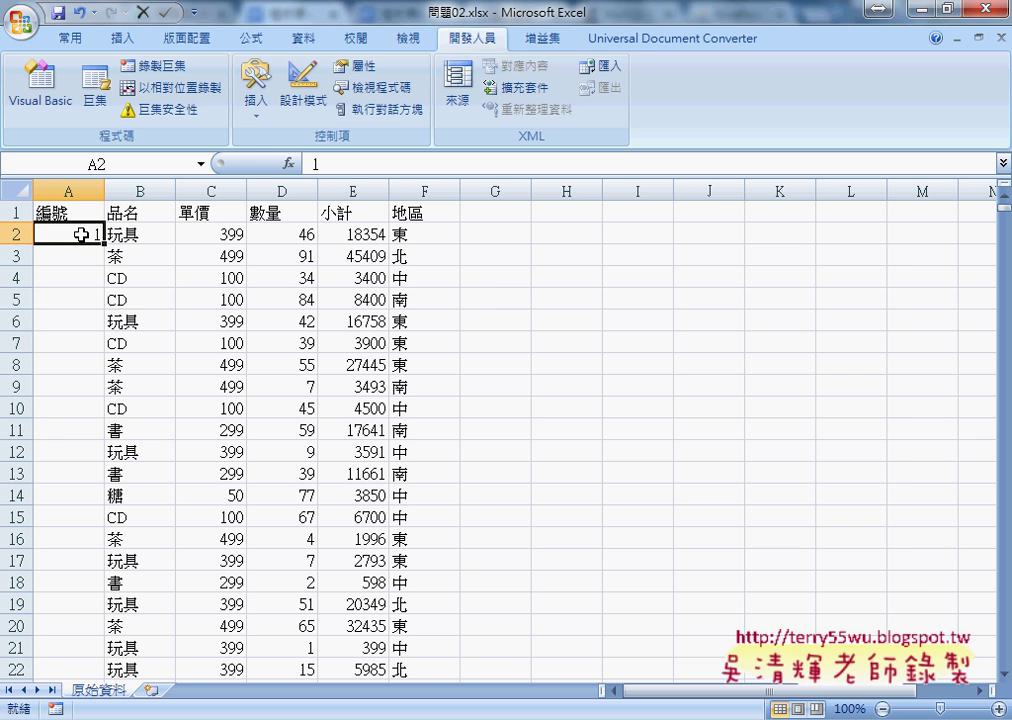
Insert the TEXT function into A2 from the 文字 function category
click(289, 163)
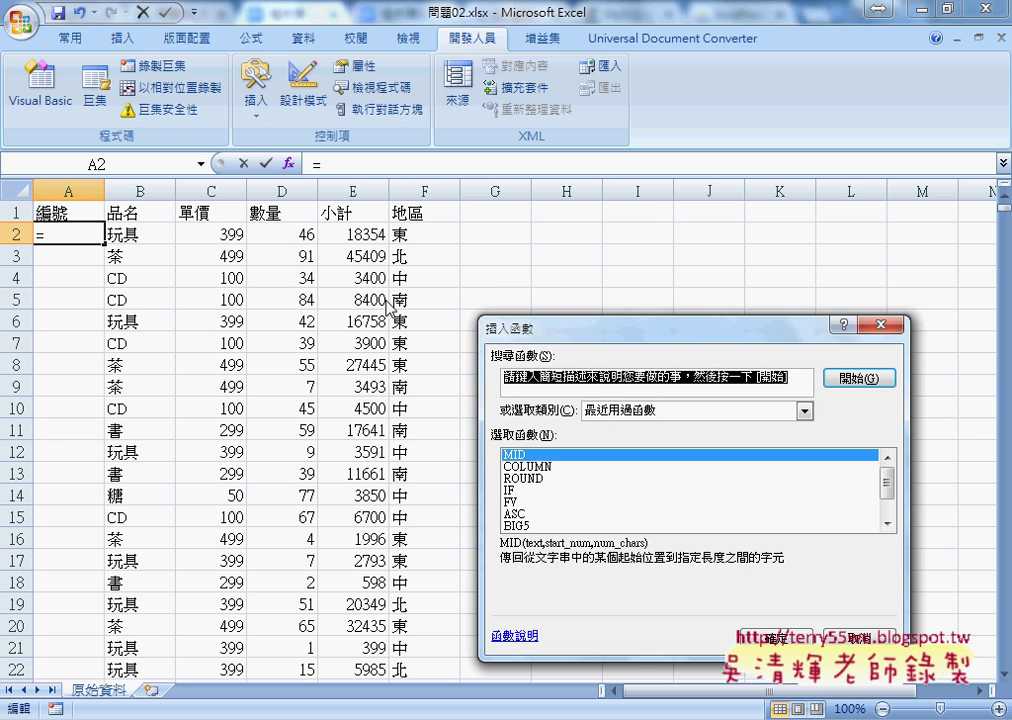
click(650, 414)
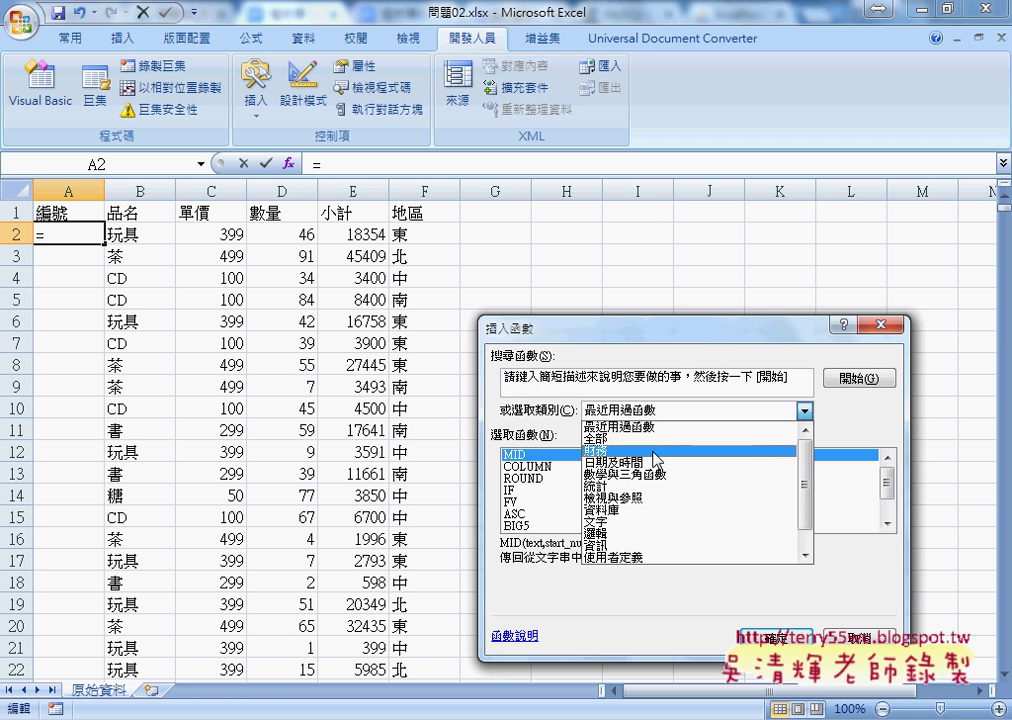
click(652, 522)
drag(887, 462, 891, 515)
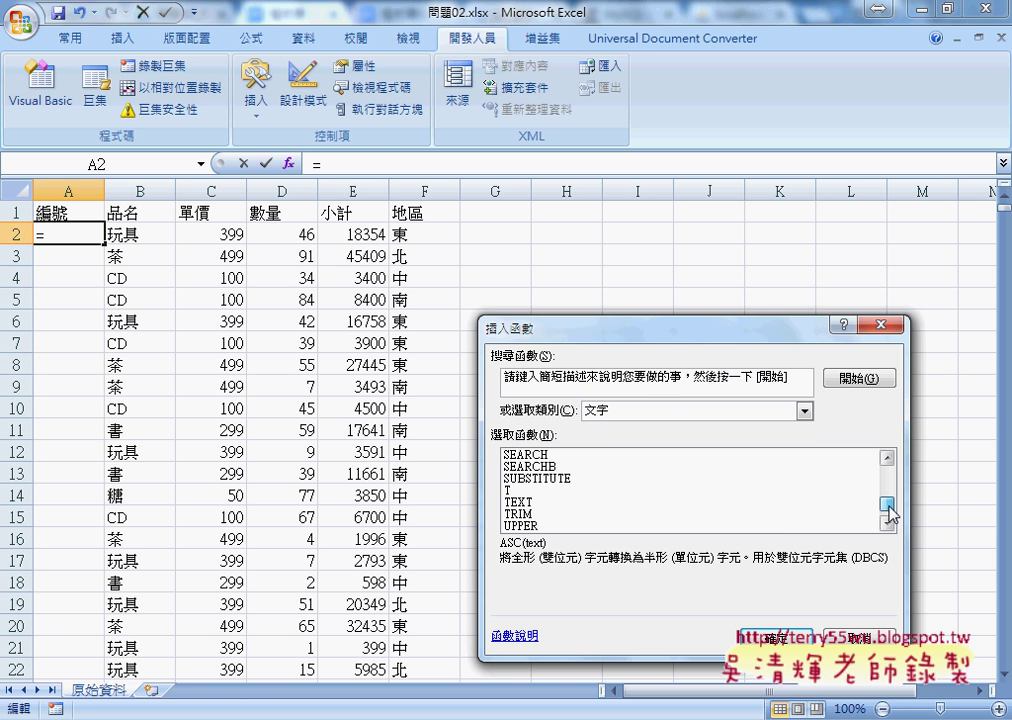
click(525, 502)
click(793, 635)
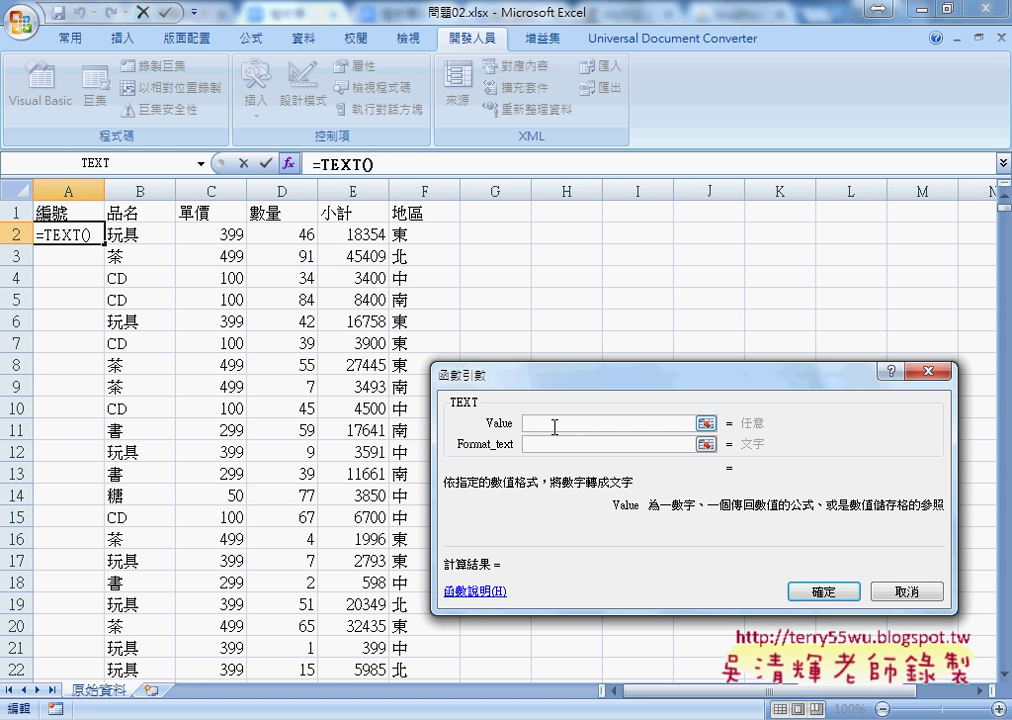
Enter TEXT arguments Value row()-1 and Format_text "0000"
text(ro)
text(w)
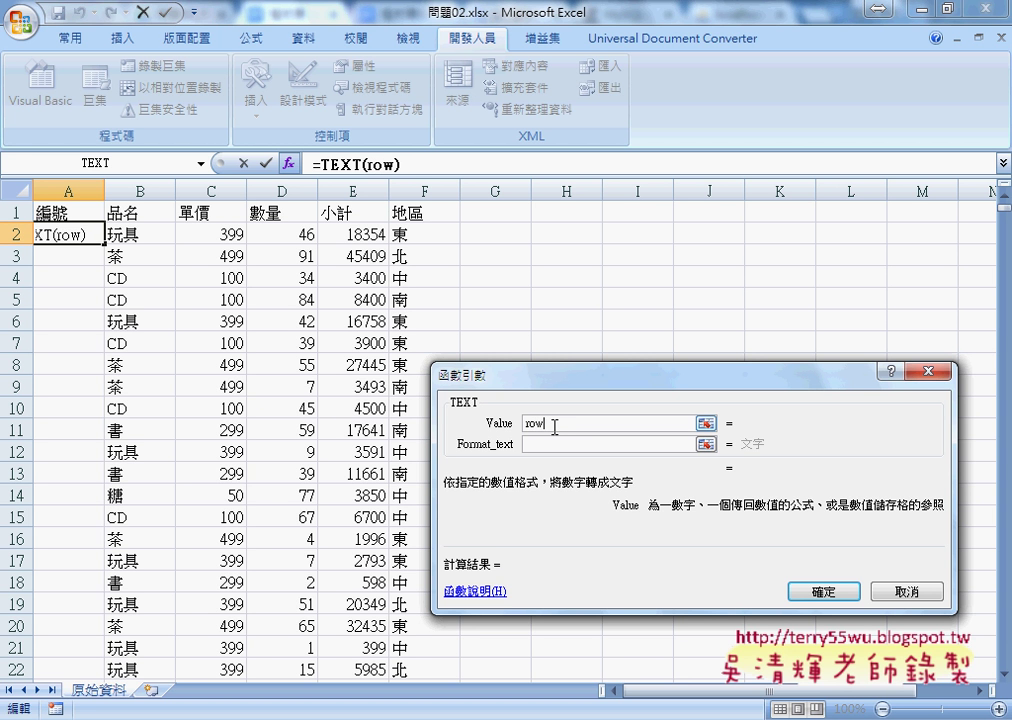
text(())
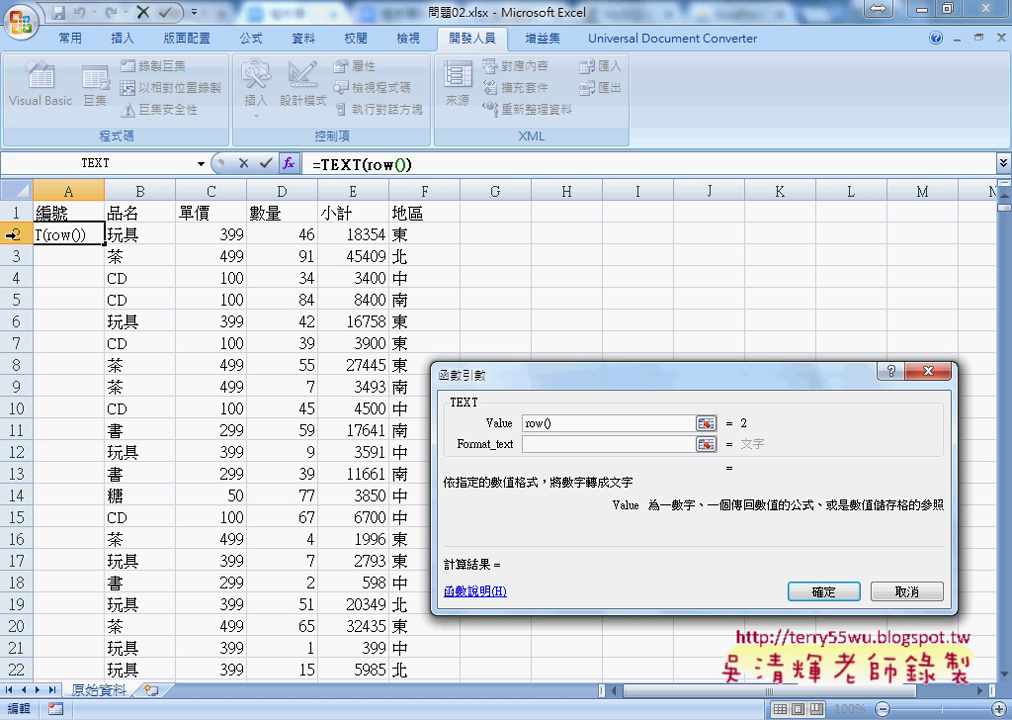
text(-1)
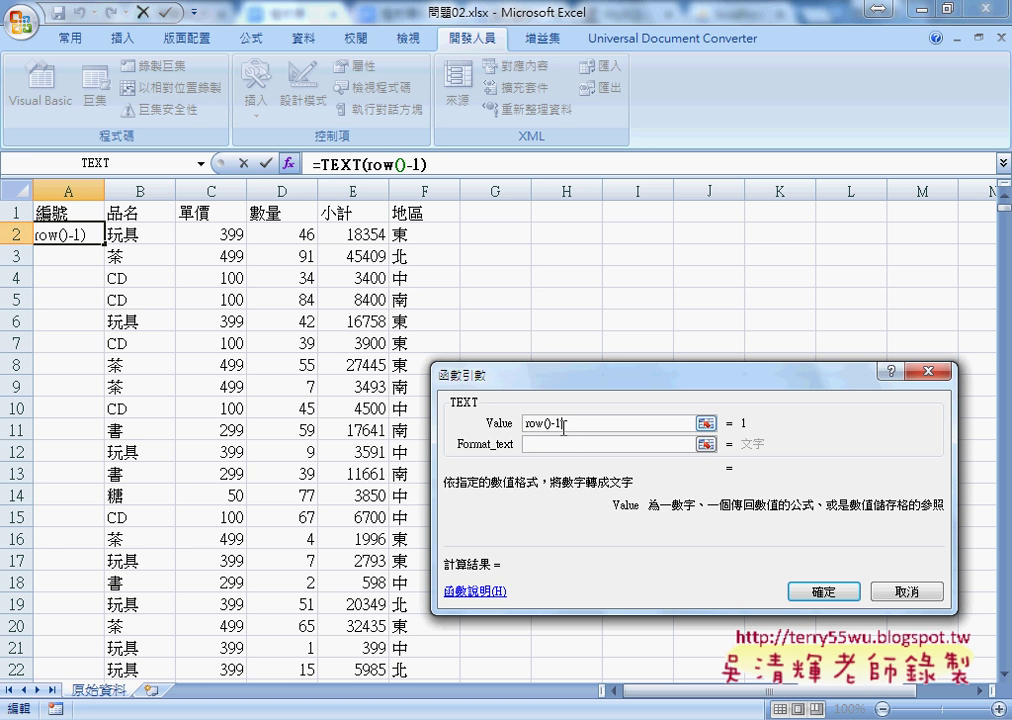
key(shift+Home)
click(585, 445)
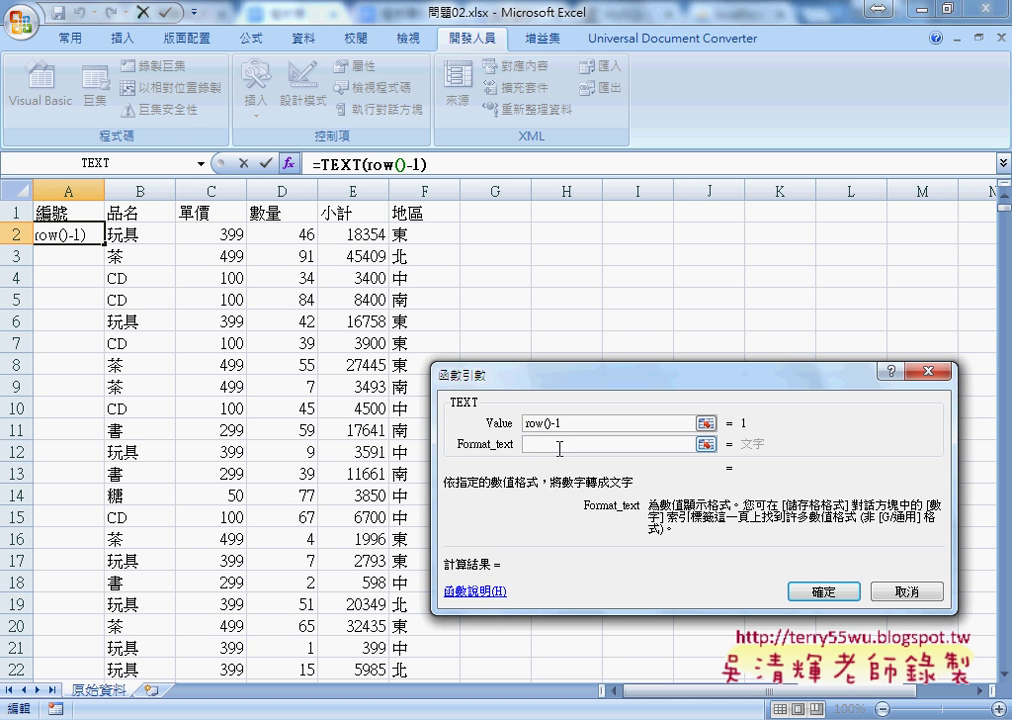
text(")
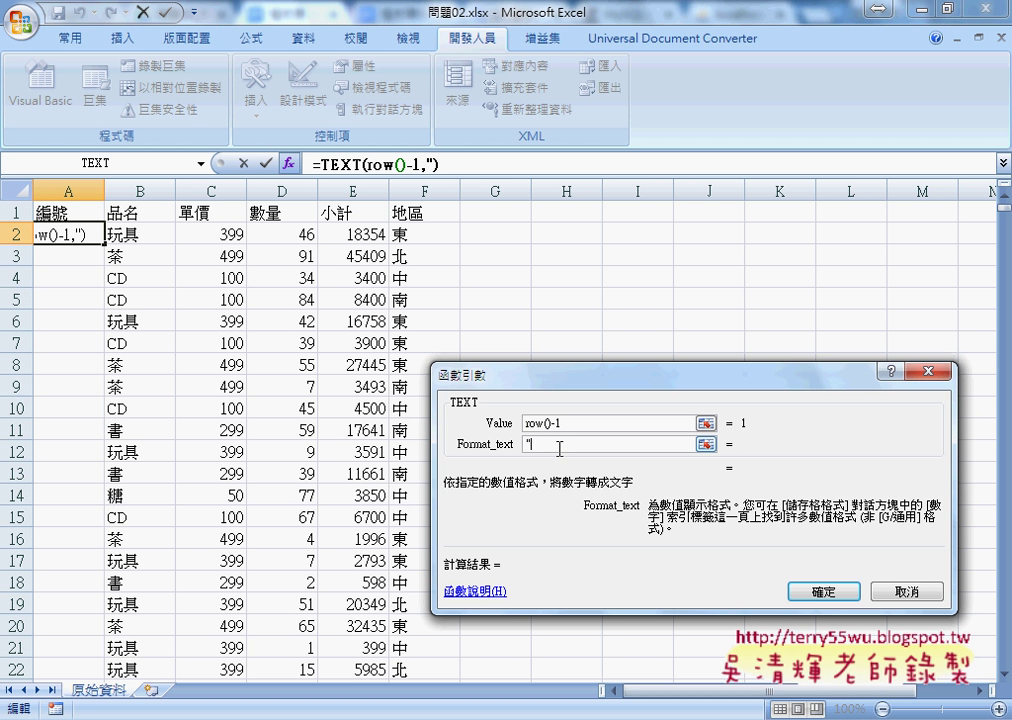
text(0000)
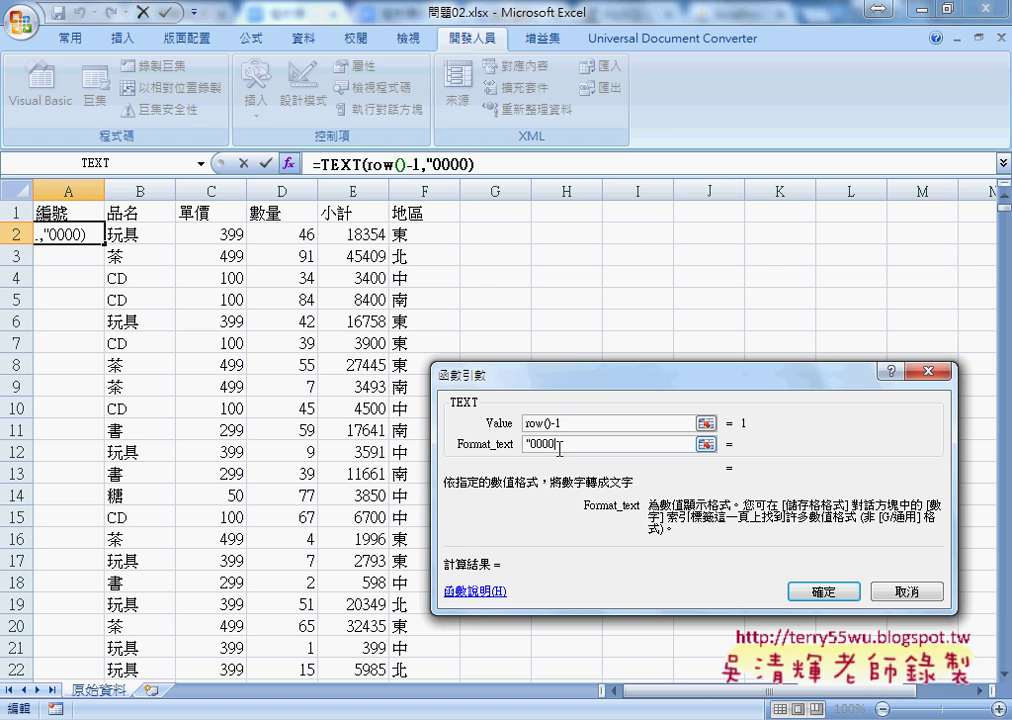
text(")
Confirm the TEXT formula in A2 and fill it down column A
click(800, 592)
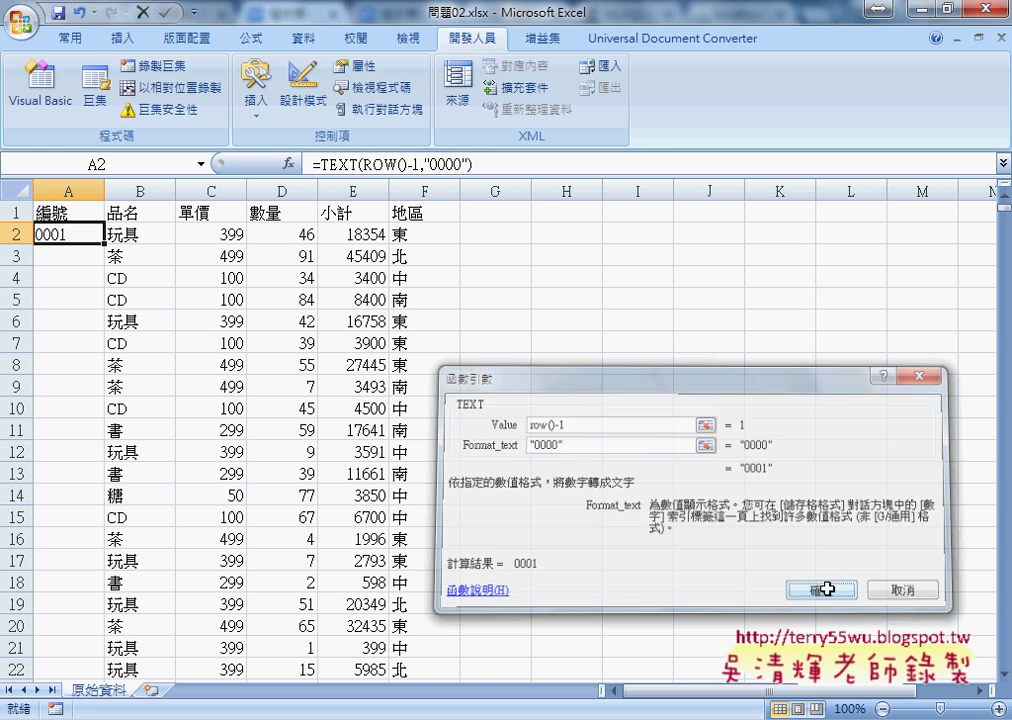
double_click(105, 244)
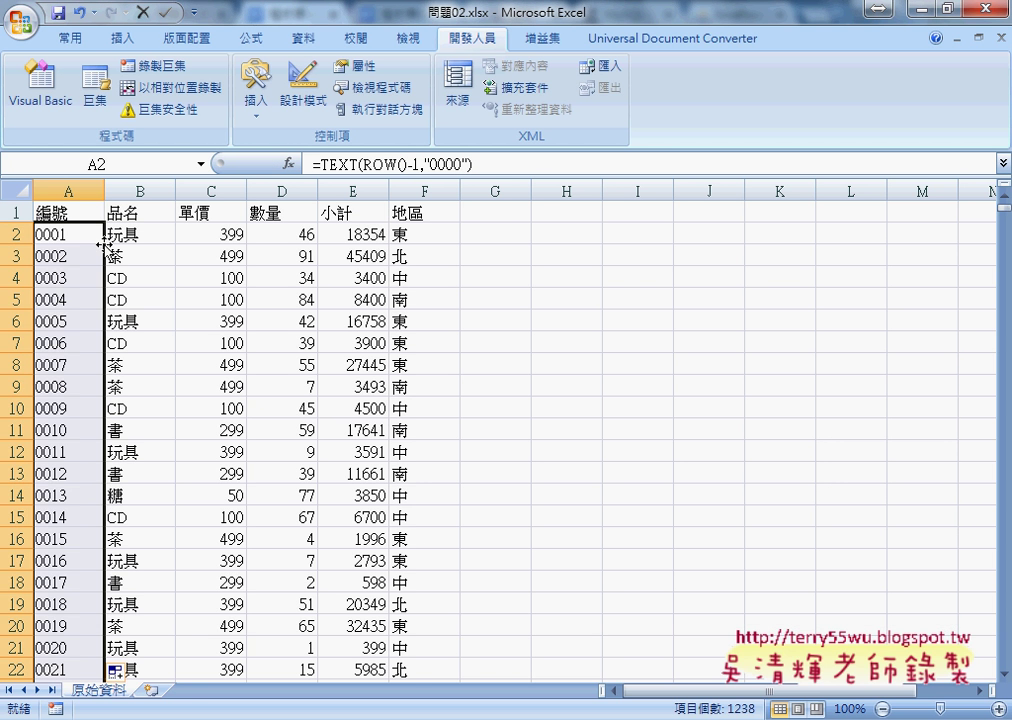
scroll(105, 250, down, 4)
scroll(108, 300, down, 8)
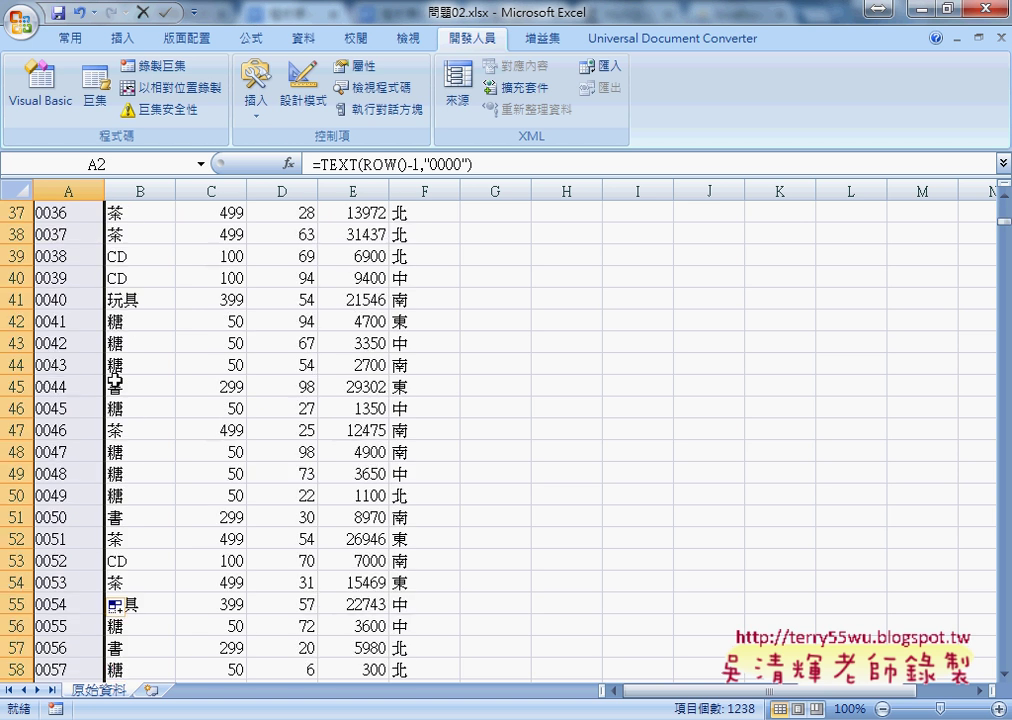
scroll(110, 340, down, 7)
scroll(115, 379, down, 7)
scroll(115, 379, down, 8)
scroll(115, 379, down, 8)
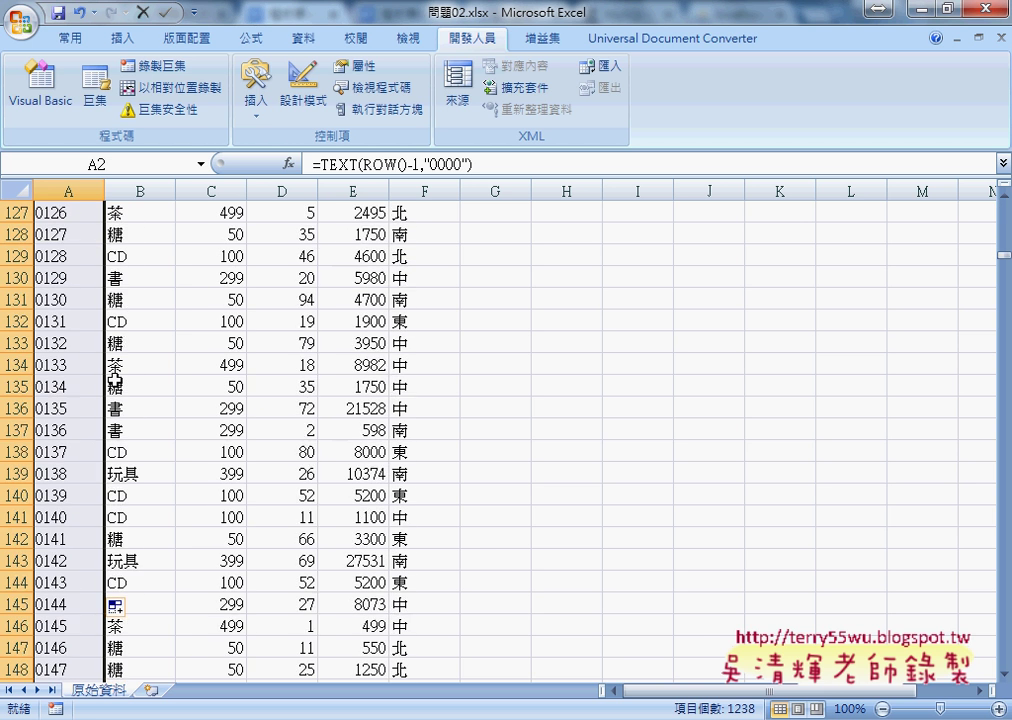
scroll(115, 379, down, 4)
Check the last serial 1238 in row 1239, then return to the top and select the first rows
key(ctrl+Down)
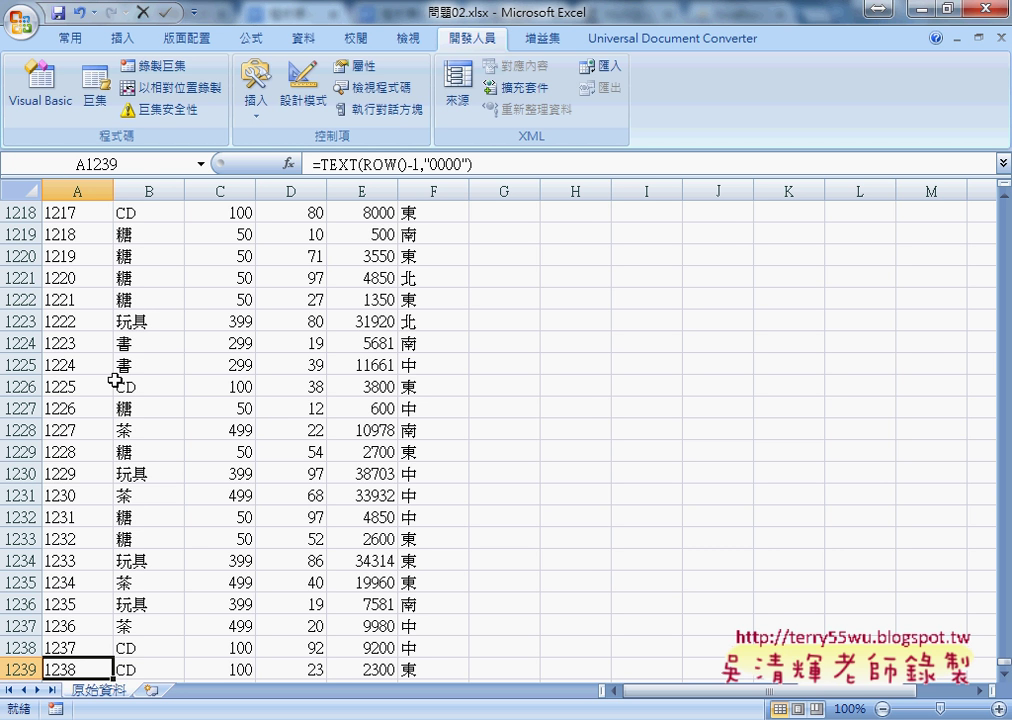
key(ctrl+Home)
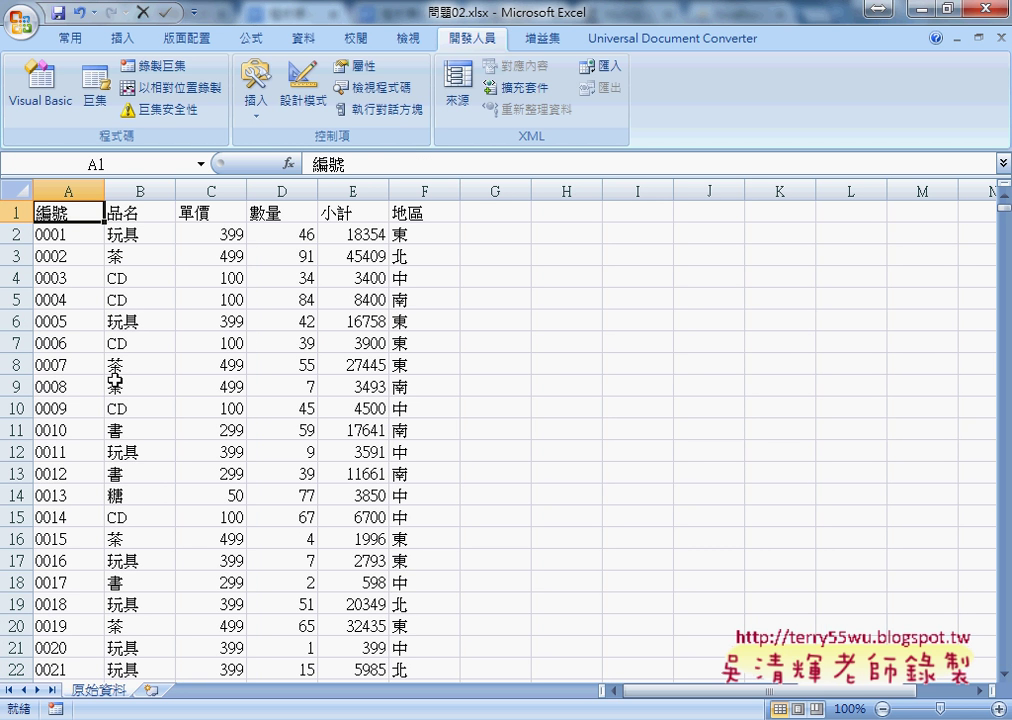
mouse_move(70, 234)
mouse_down()
mouse_move(377, 298)
mouse_move(377, 386)
mouse_up()
Switch to the 問題01(第3階段).xlsm workbook from the Excel taskbar previews
click(578, 719)
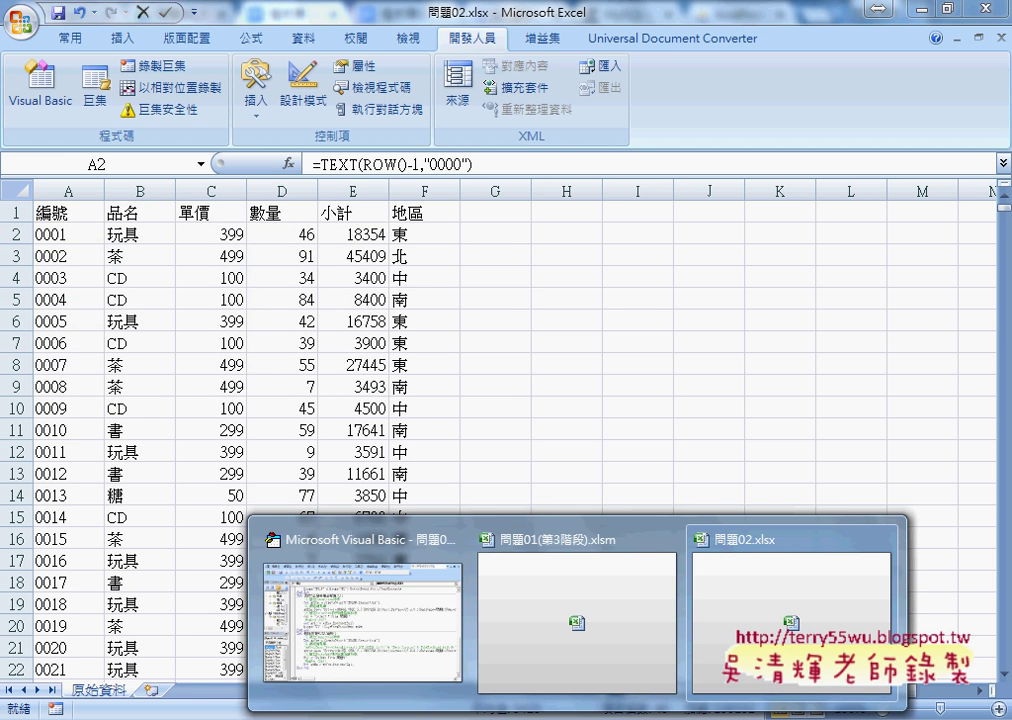
click(560, 600)
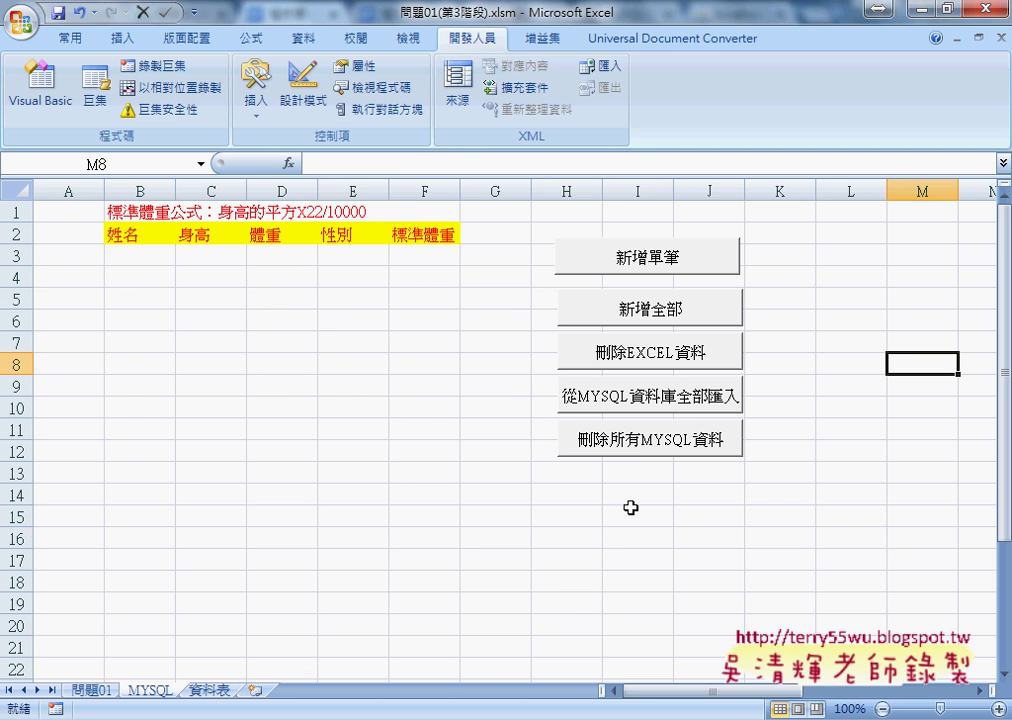